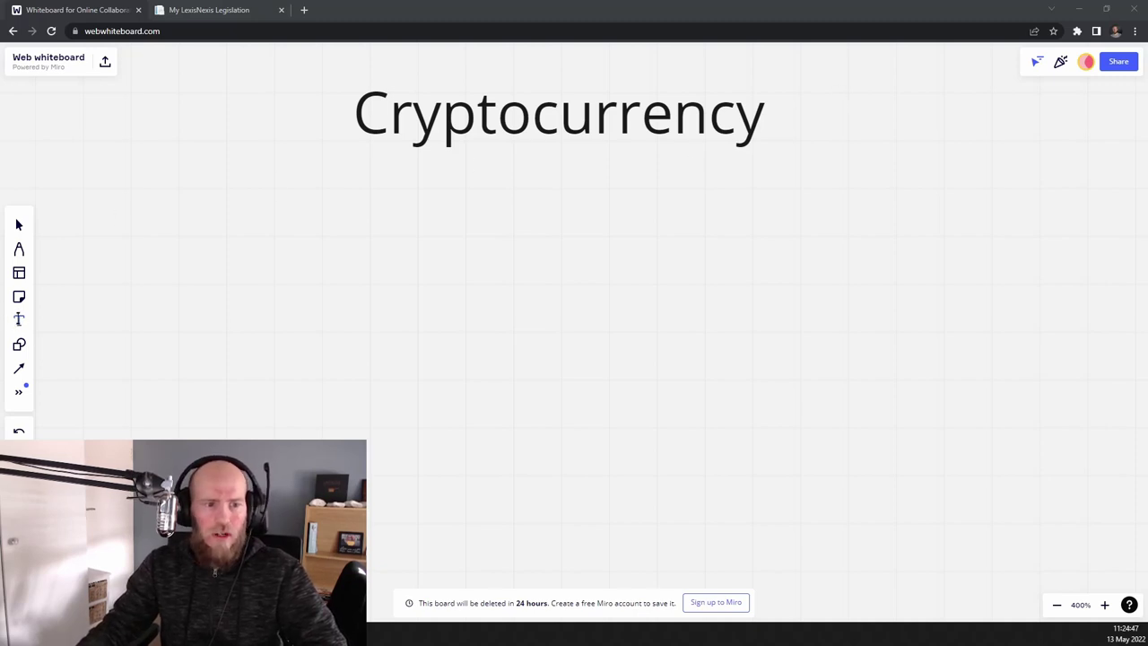
Step: Add a text box below the Cryptocurrency title with the first line 'Financial instrument'
left_click(19, 320)
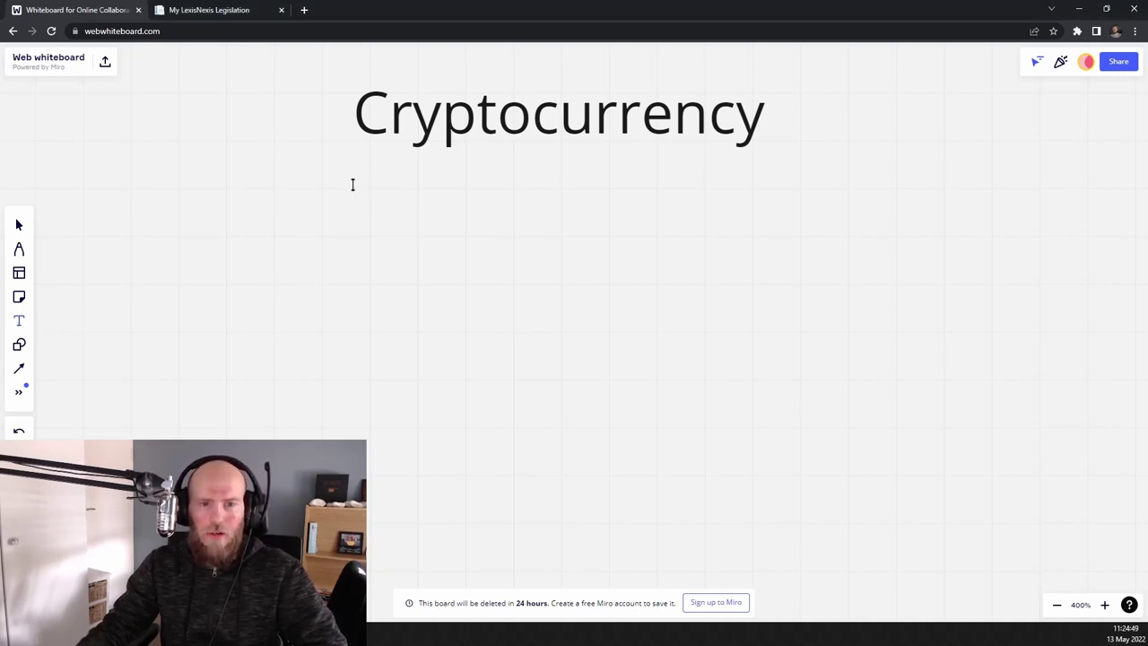
left_click(323, 179)
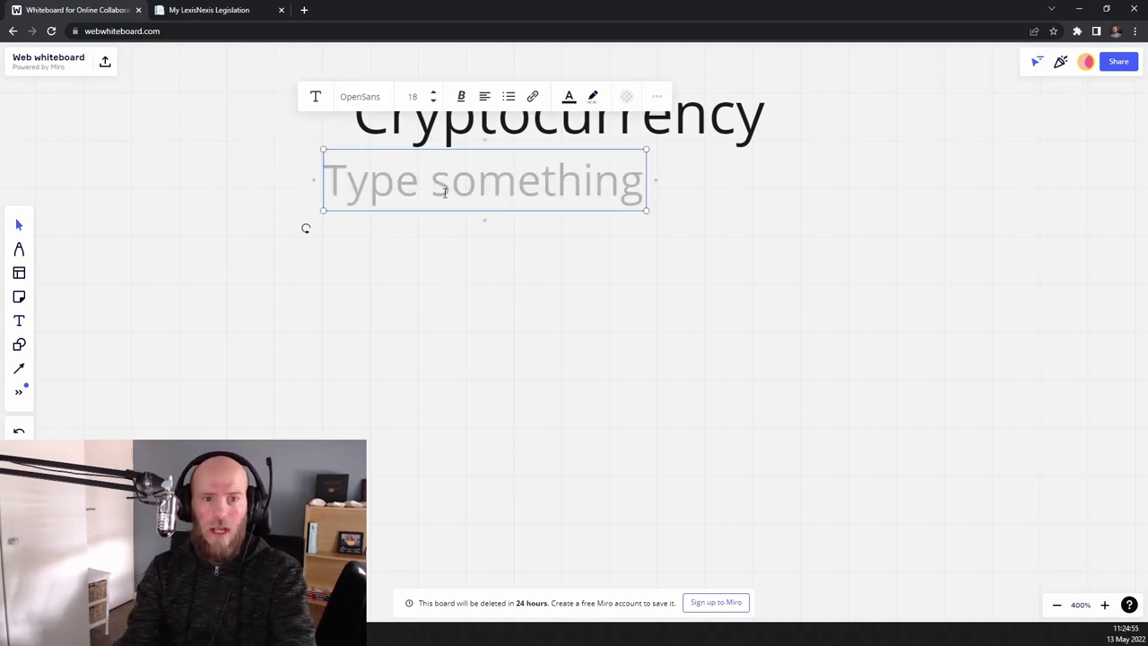
type("F")
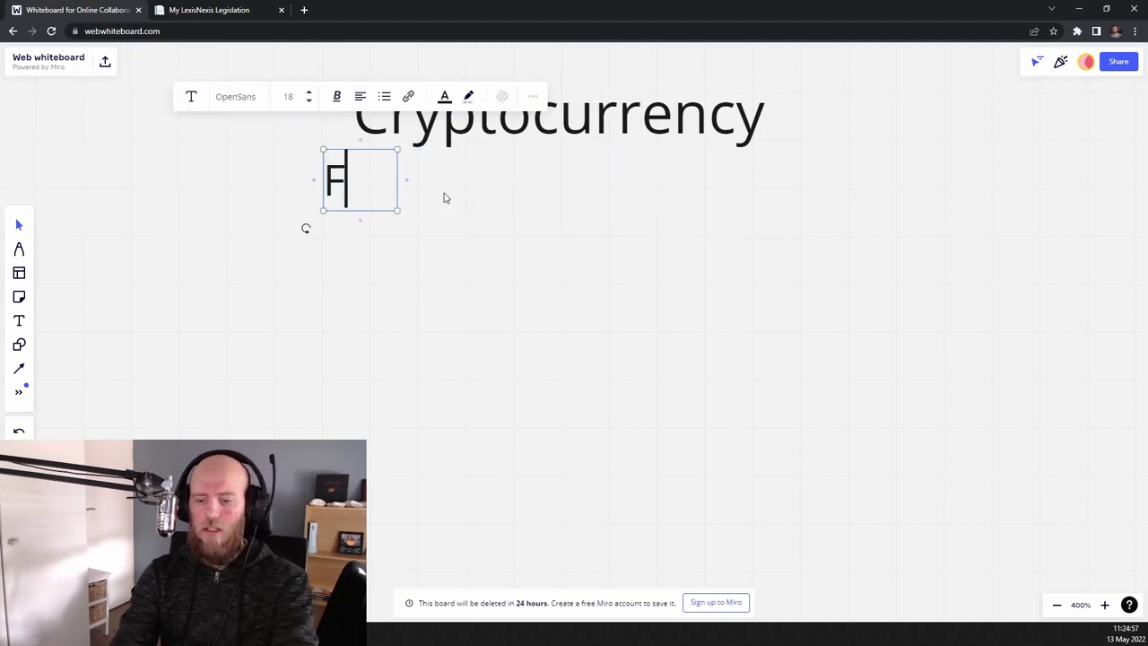
type("inancial")
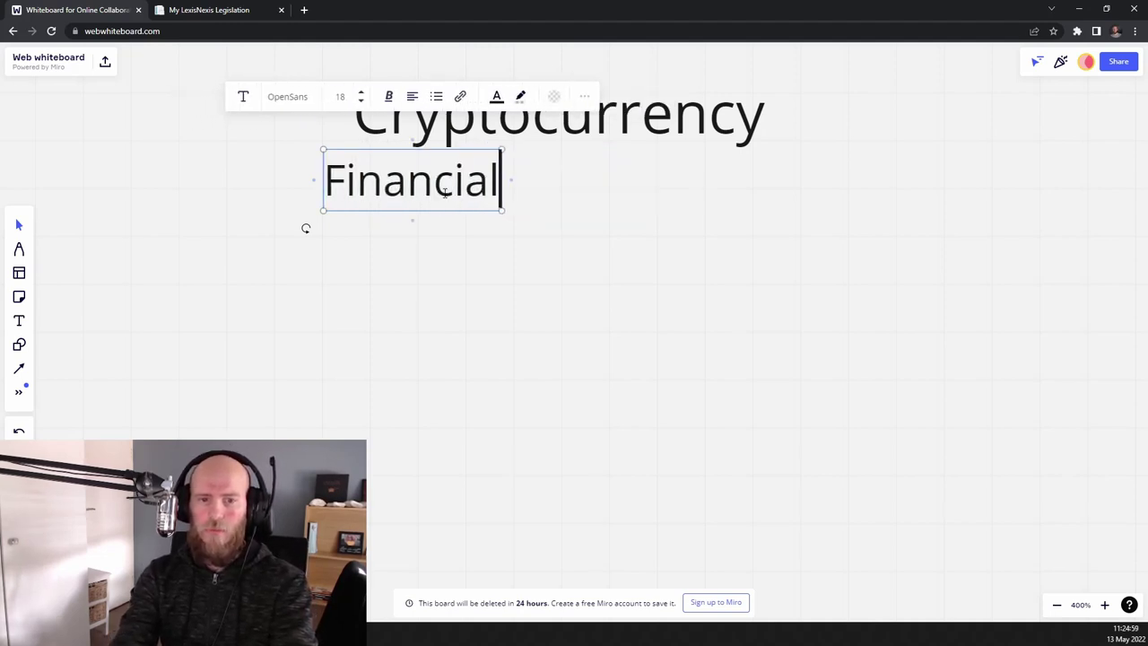
type(" inst")
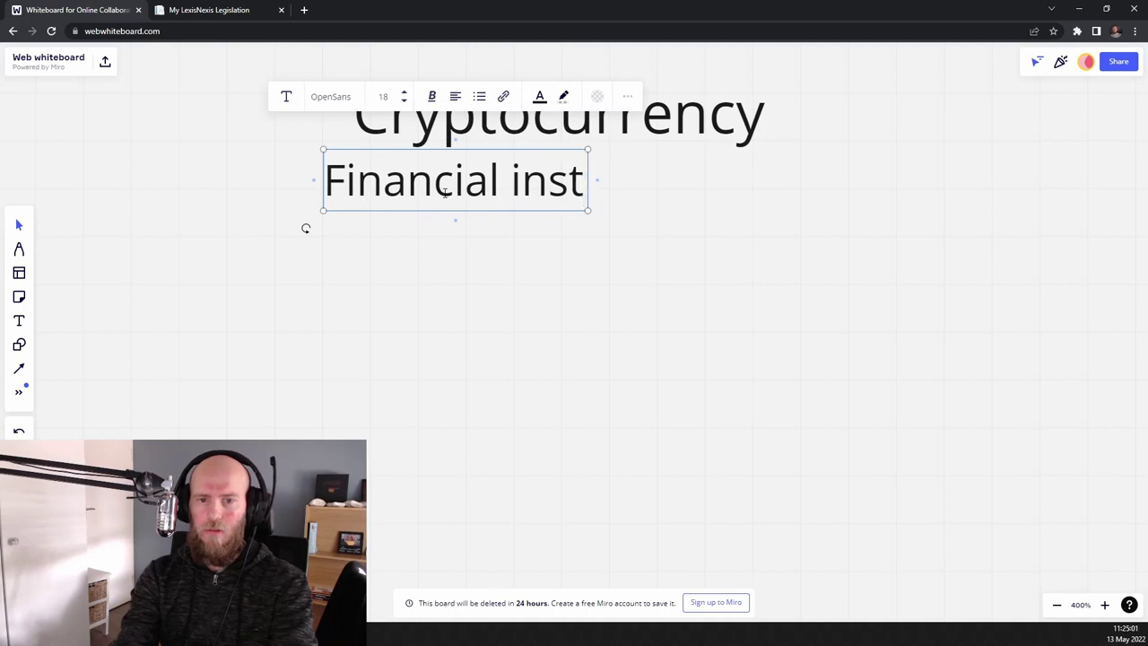
type("rument")
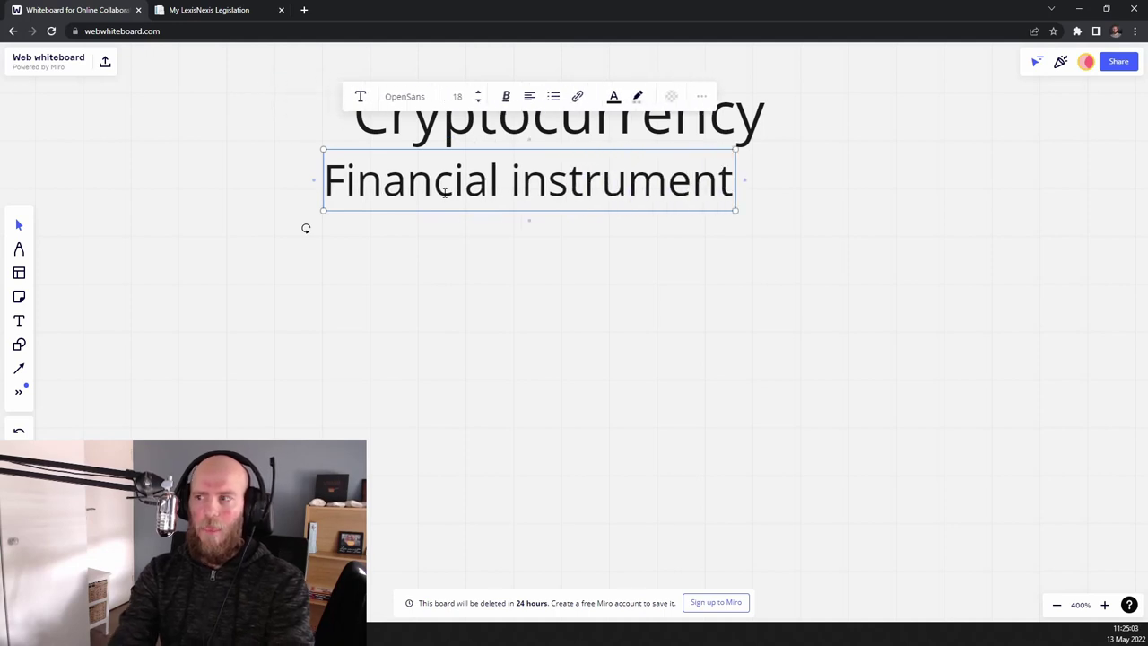
key("Return")
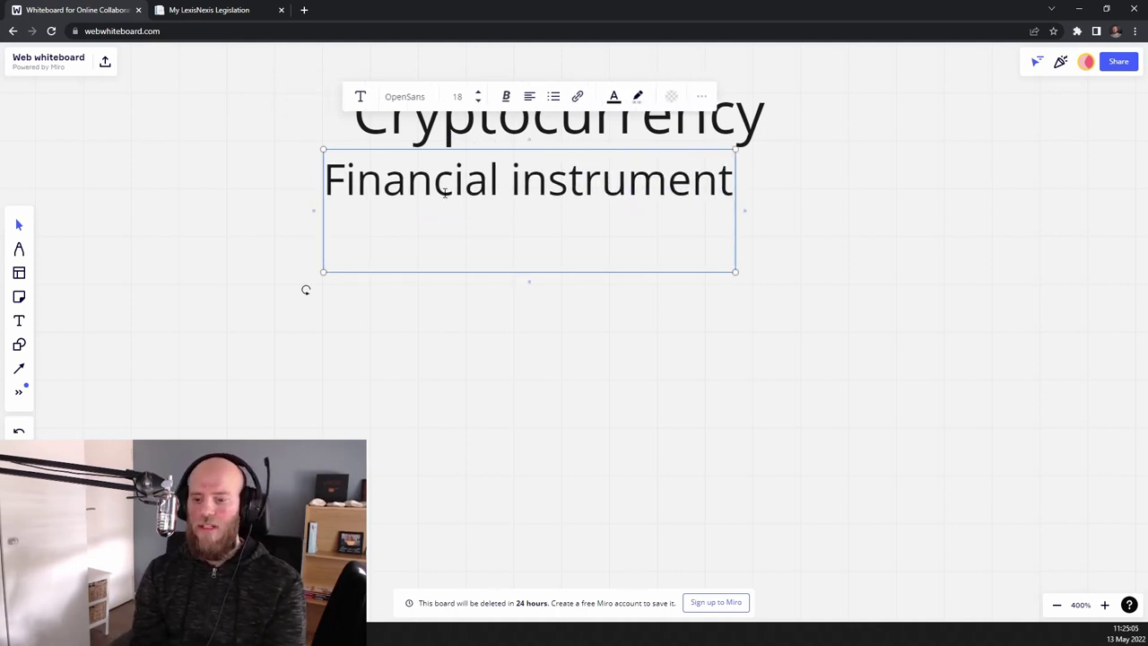
Step: Type the second line 'in the same: SHARES' and widen the box so SHARES fits
type("in")
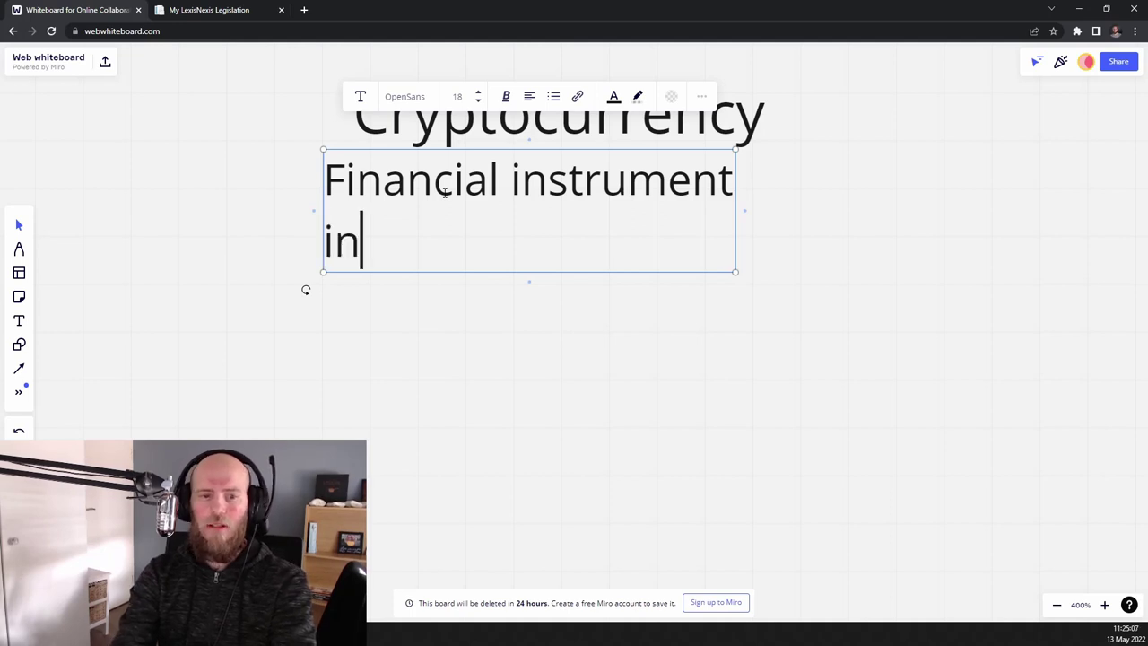
type(" the sam")
key("BackSpace")
key("BackSpace")
type("same")
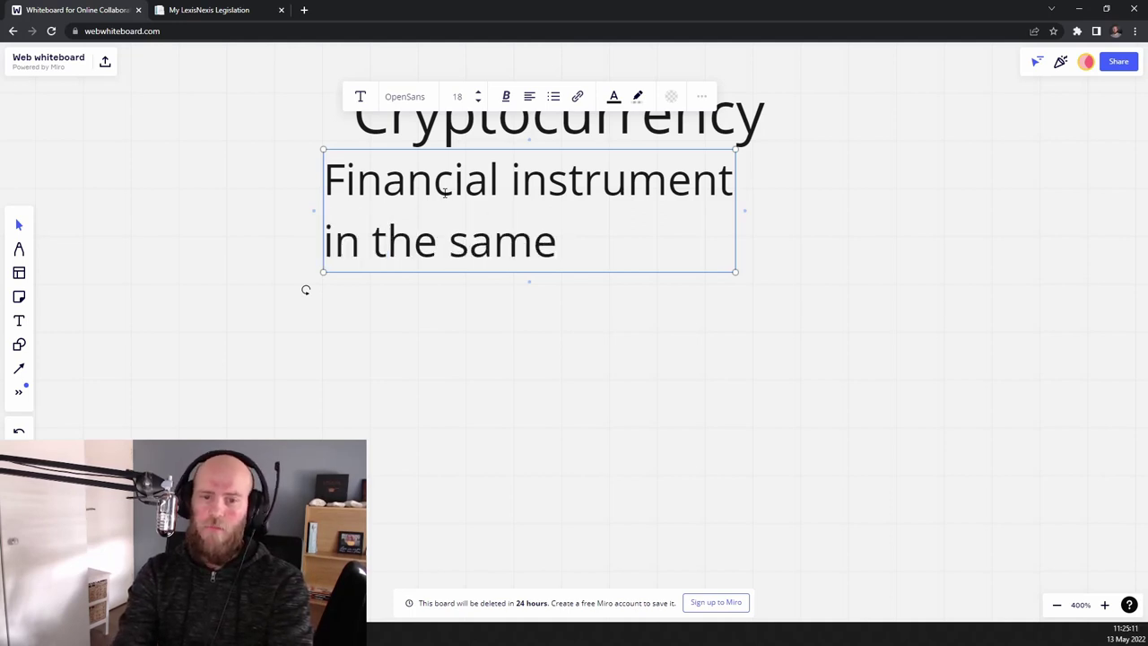
key("BackSpace")
type("L")
key("BackSpace")
type(";")
key("BackSpace")
type(": SHAR")
key("BackSpace")
key("BackSpace")
type("HARES")
key("BackSpace")
type("ES")
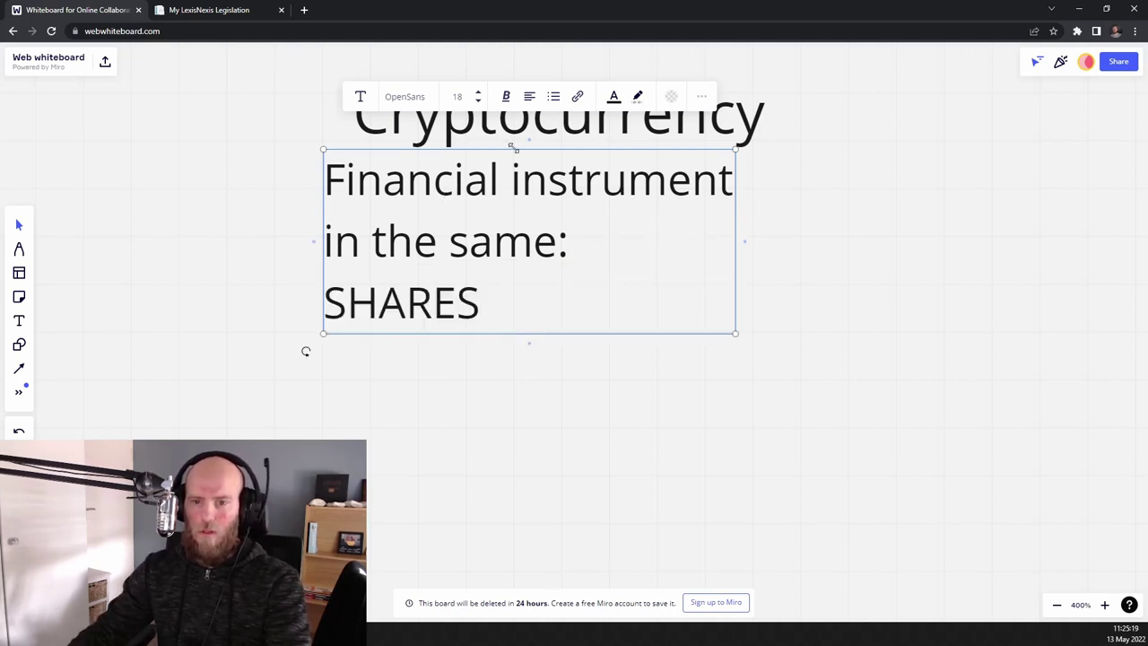
left_click_drag(736, 234, 789, 236)
left_click(835, 269)
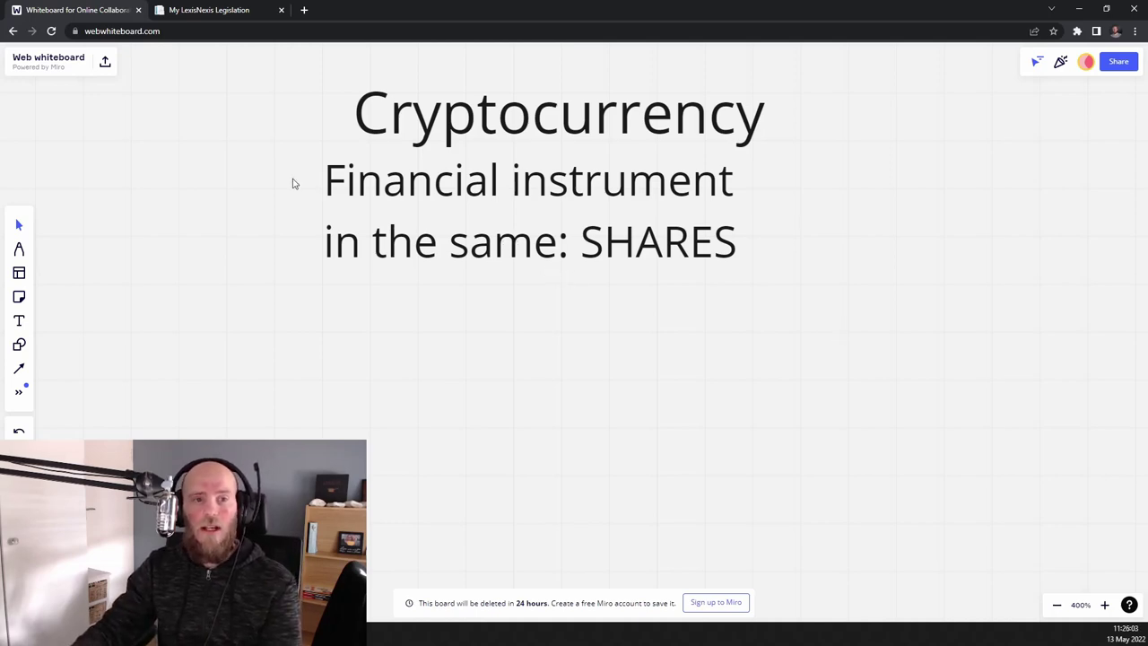
Step: Return to the Income Tax Act title page and open section 1, Interpretation
left_click(212, 16)
scroll(184, 97, "up", 7)
left_click(13, 31)
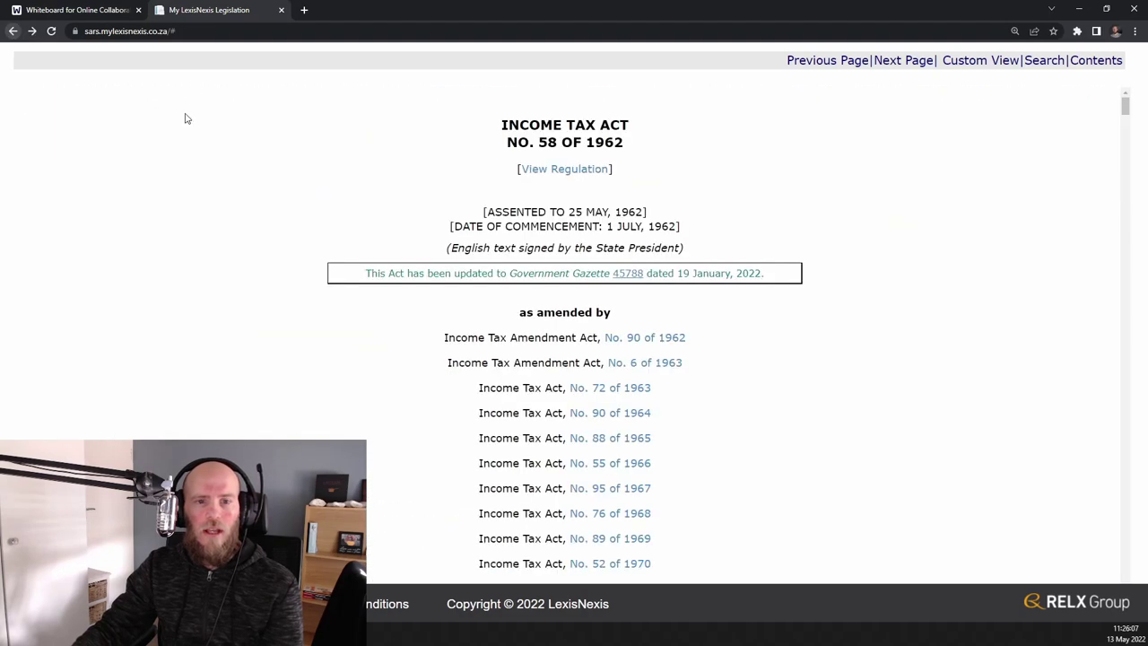
scroll(380, 195, "down", 1)
scroll(380, 194, "down", 20)
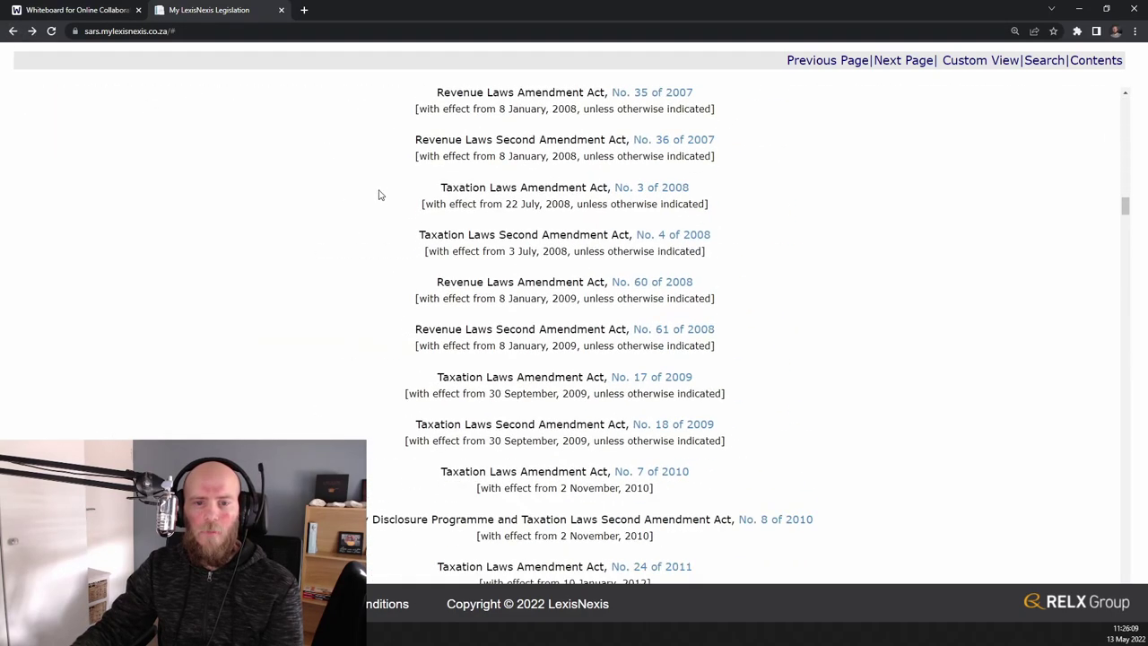
scroll(377, 193, "down", 20)
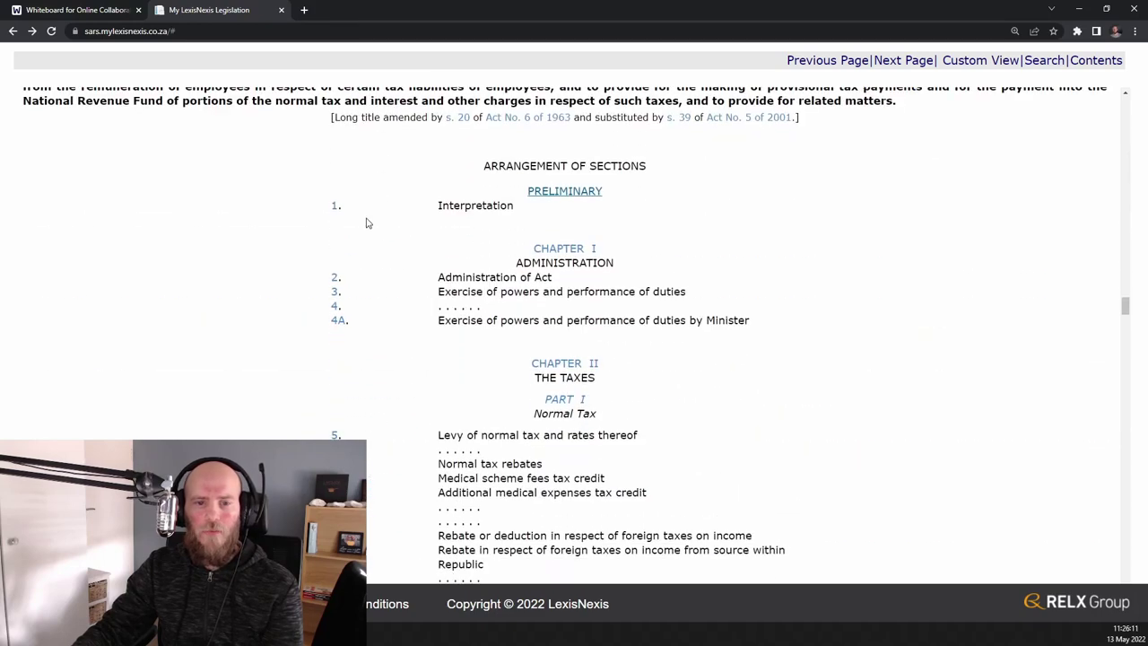
left_click_drag(437, 206, 511, 215)
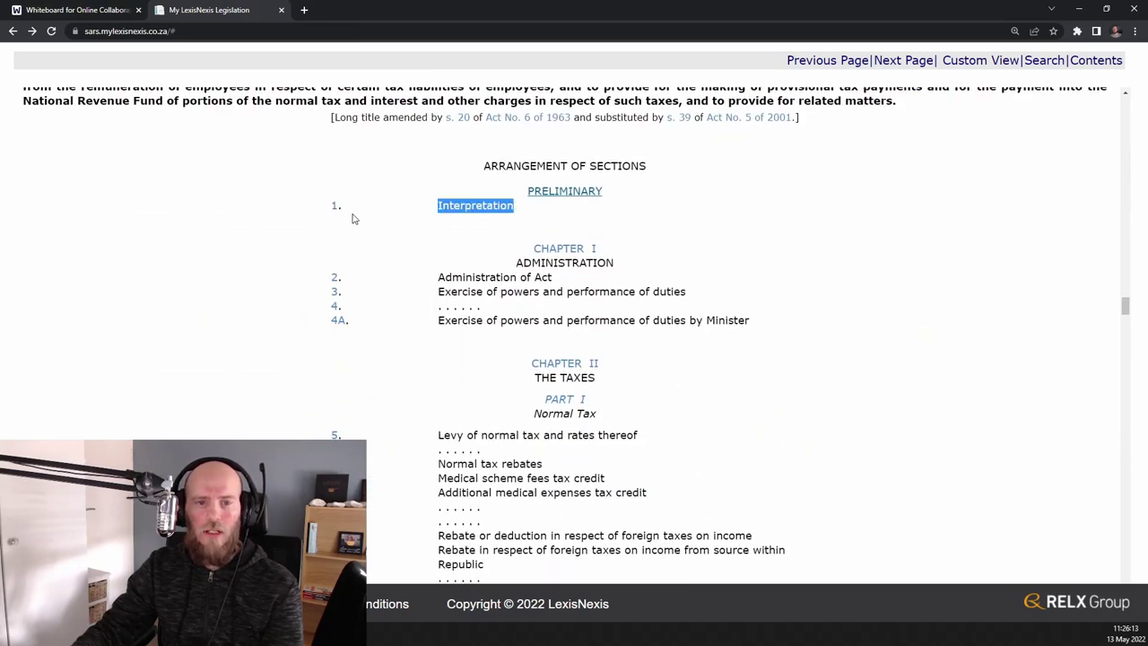
left_click(337, 205)
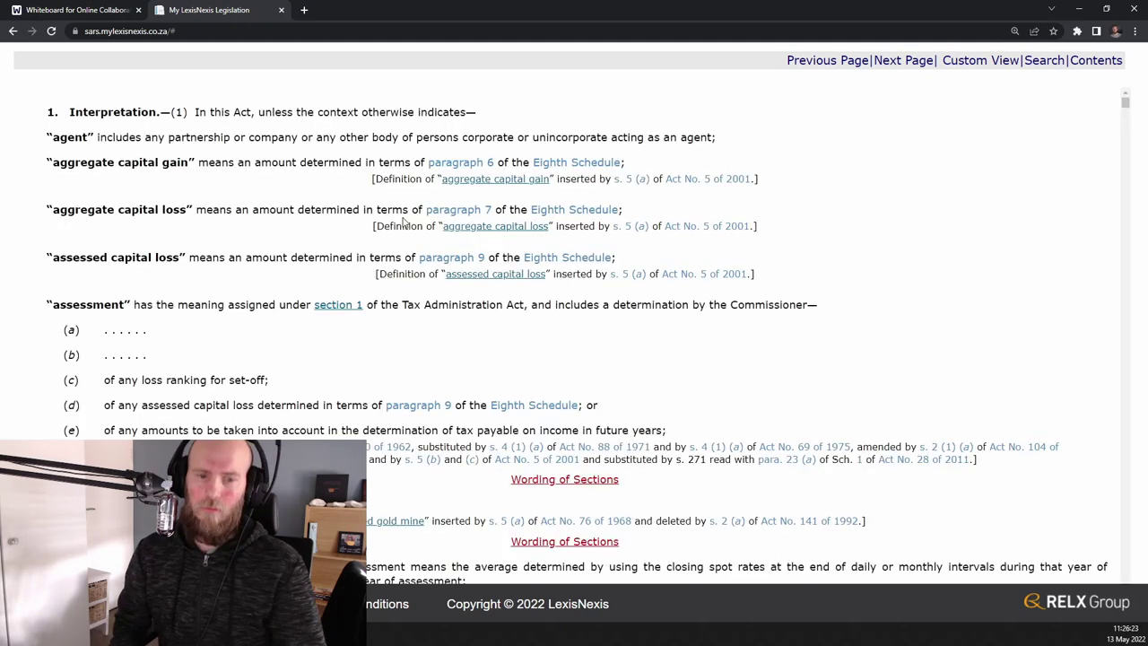
Step: Scroll through section 1 to the definition of 'financial instrument'
scroll(404, 219, "down", 20)
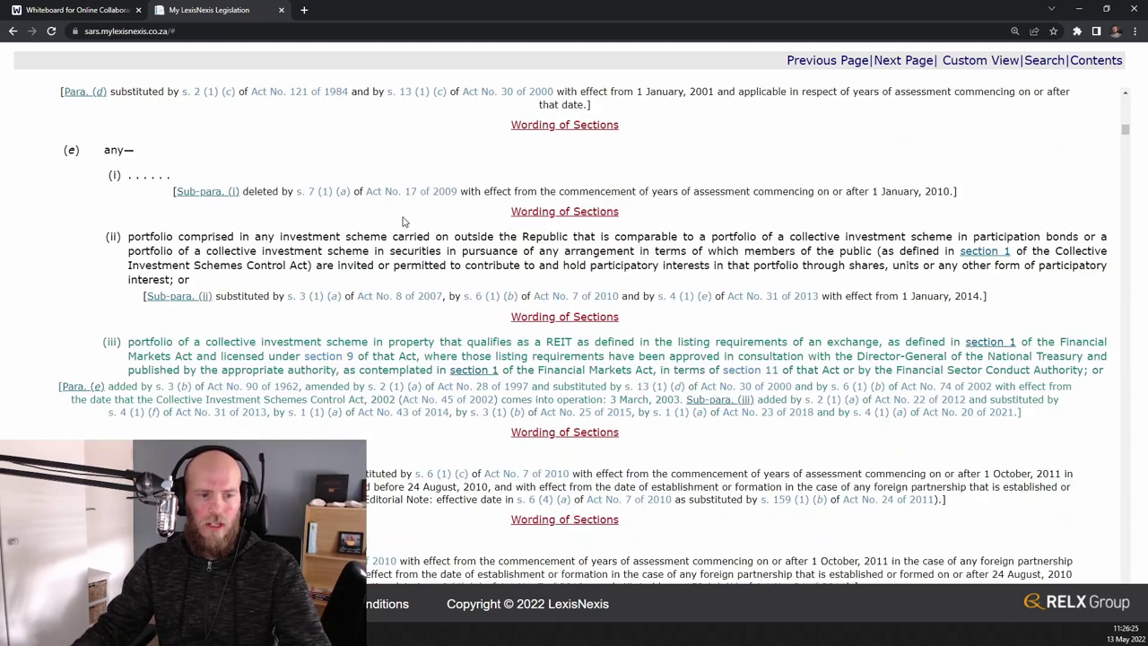
scroll(403, 220, "down", 20)
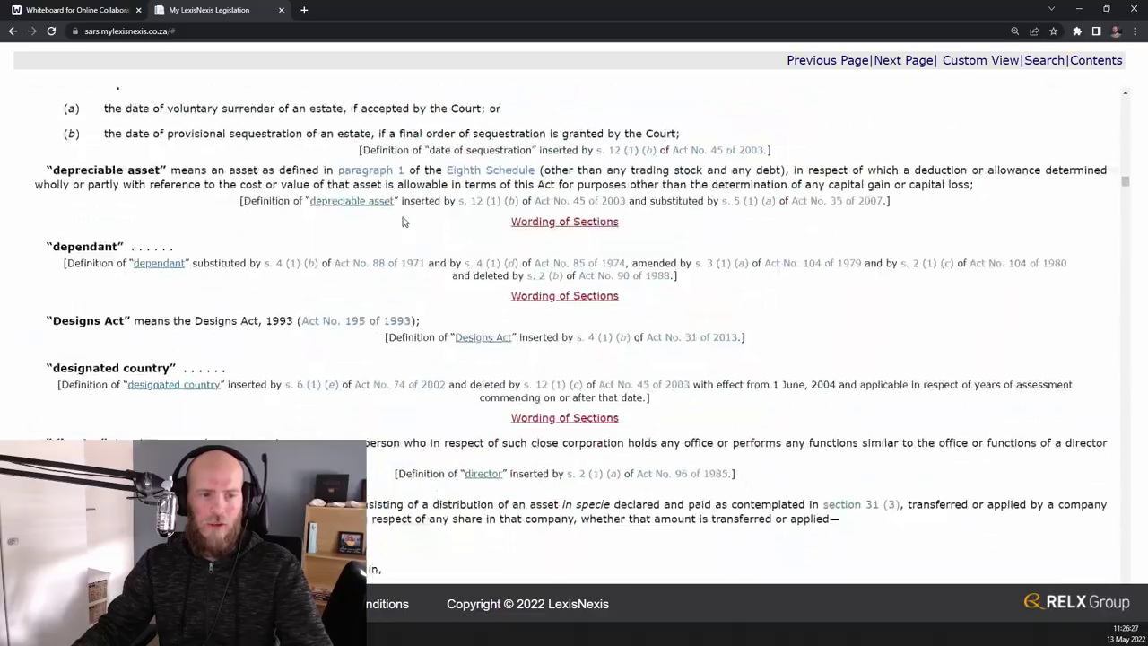
scroll(403, 219, "down", 20)
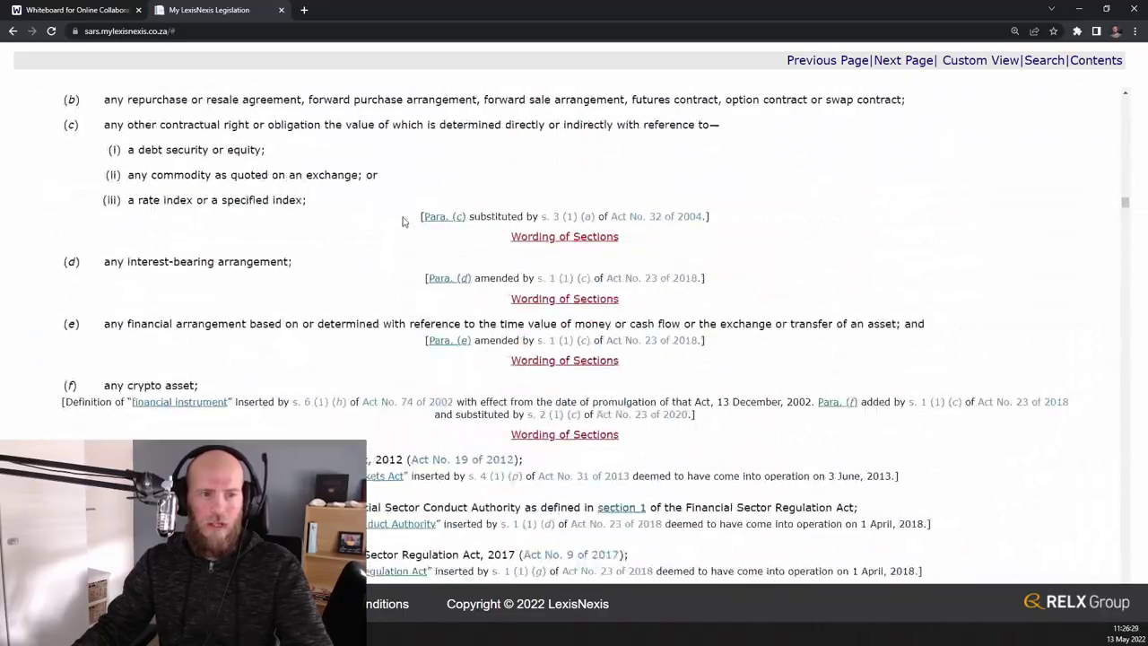
scroll(403, 221, "up", 3)
scroll(403, 222, "down", 2)
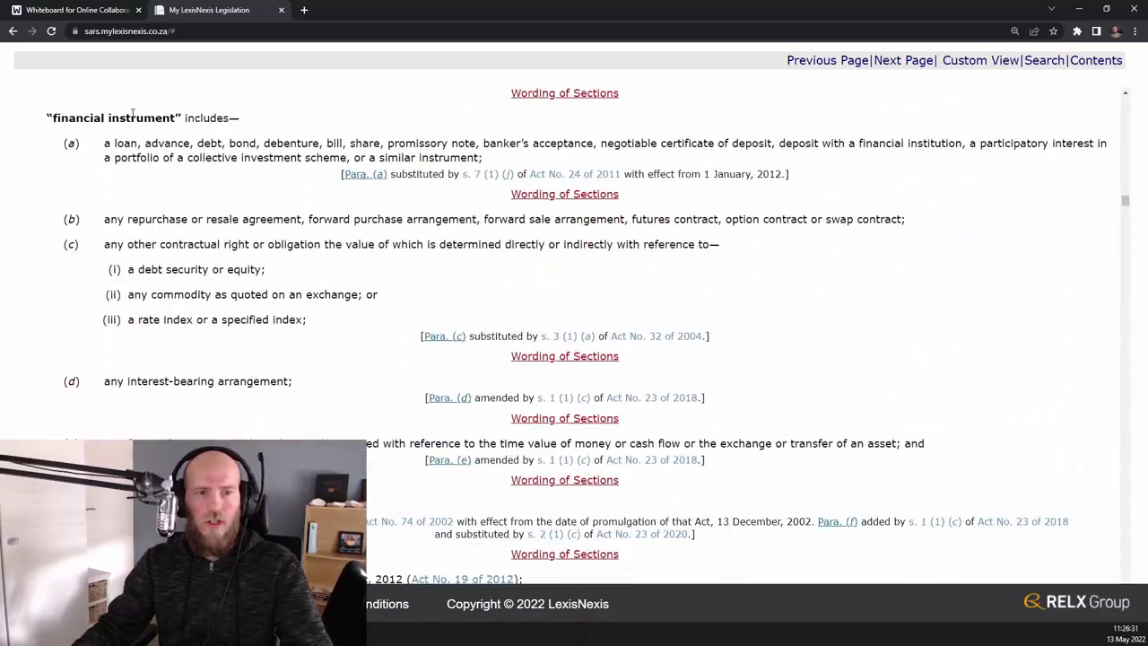
left_click_drag(56, 117, 179, 122)
left_click(283, 126)
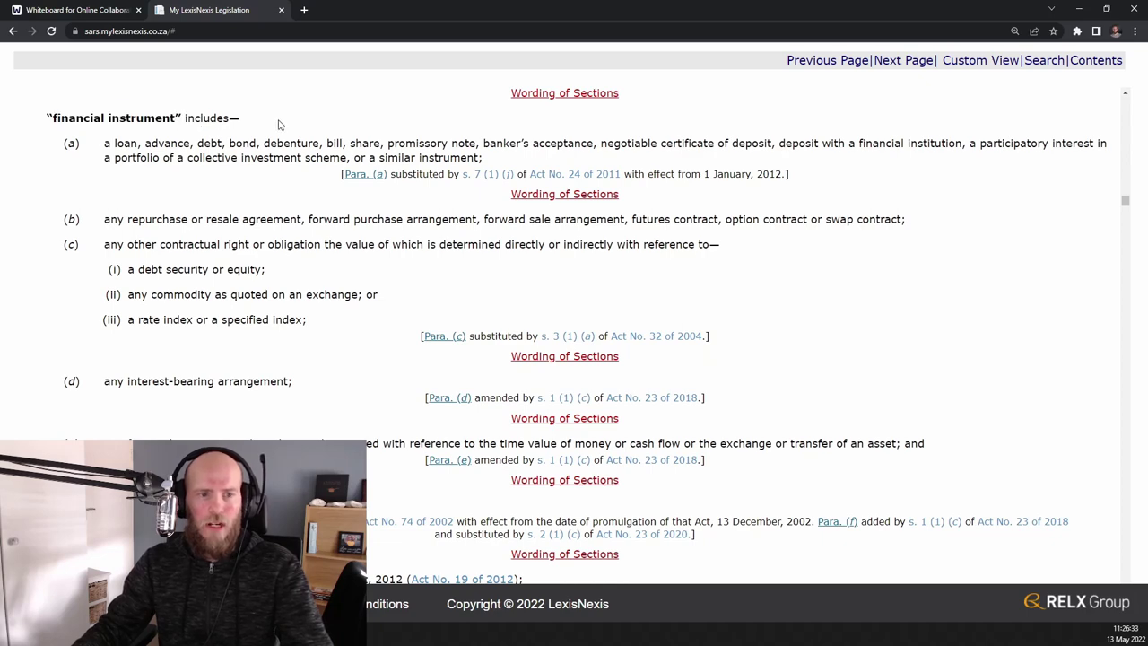
scroll(153, 253, "down", 1)
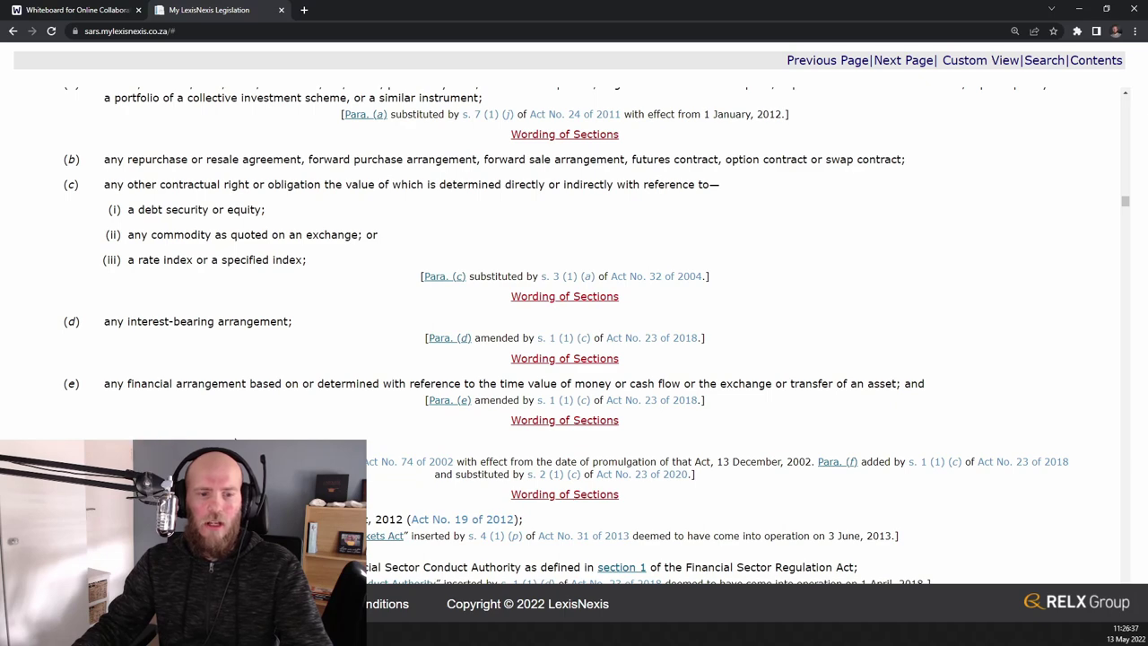
scroll(224, 404, "up", 2)
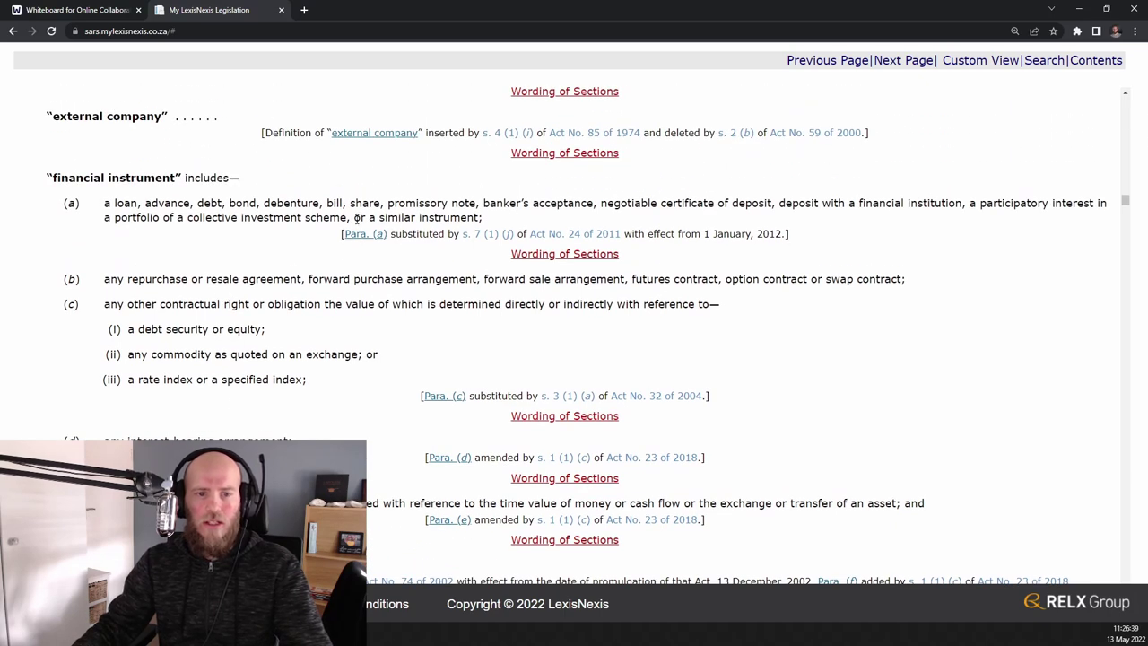
Step: Highlight 'share' and 'loan' in paragraph (a) and a phrase in paragraph (d) of the definition
left_click_drag(352, 203, 381, 205)
left_click(277, 246)
double_click(119, 204)
left_click(161, 275)
scroll(224, 350, "down", 3)
left_click_drag(148, 321, 222, 327)
left_click(283, 309)
scroll(283, 309, "up", 1)
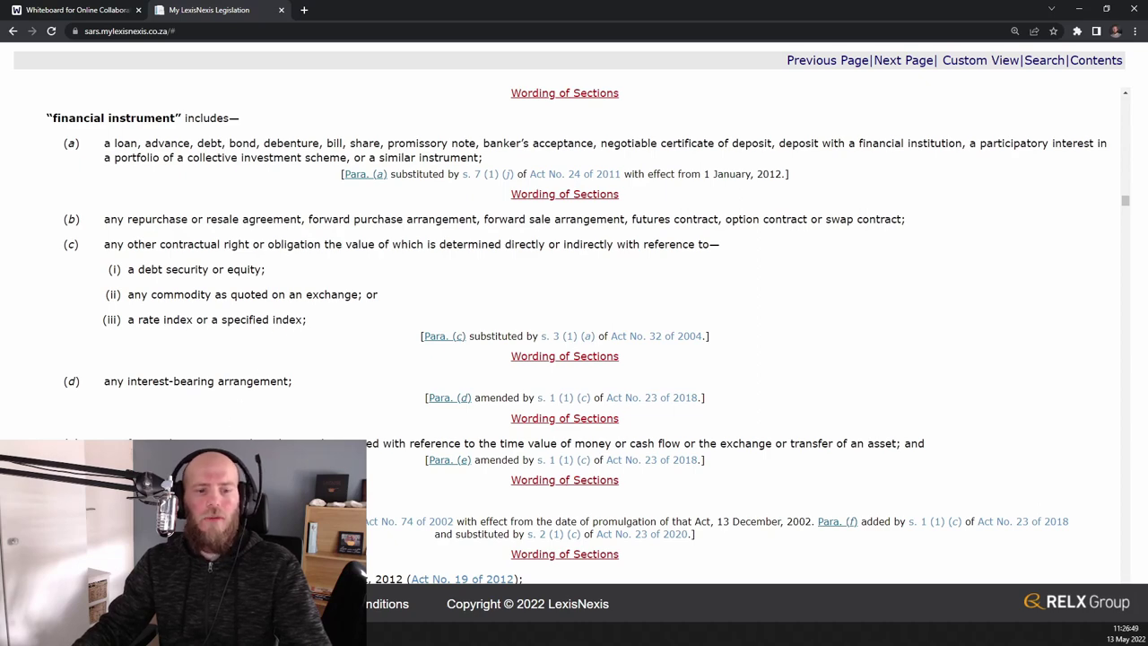
scroll(284, 310, "up", 1)
scroll(283, 309, "down", 2)
scroll(284, 310, "up", 2)
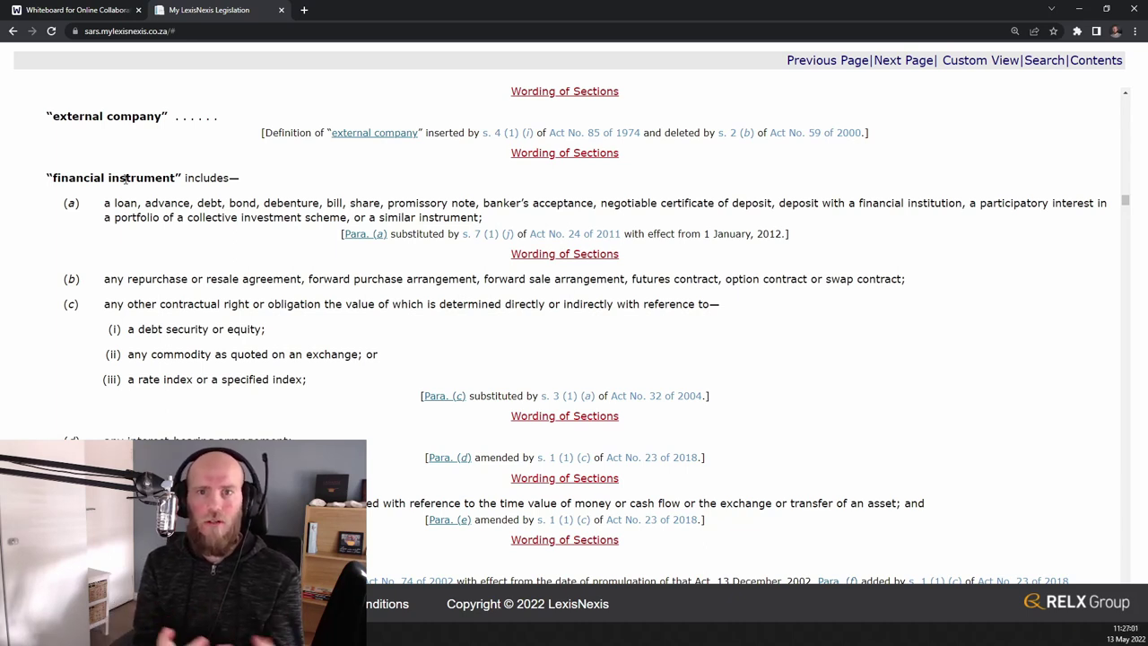
Step: Back on the whiteboard, delete the 'Financial instrument in the same: SHARES' text
left_click(76, 10)
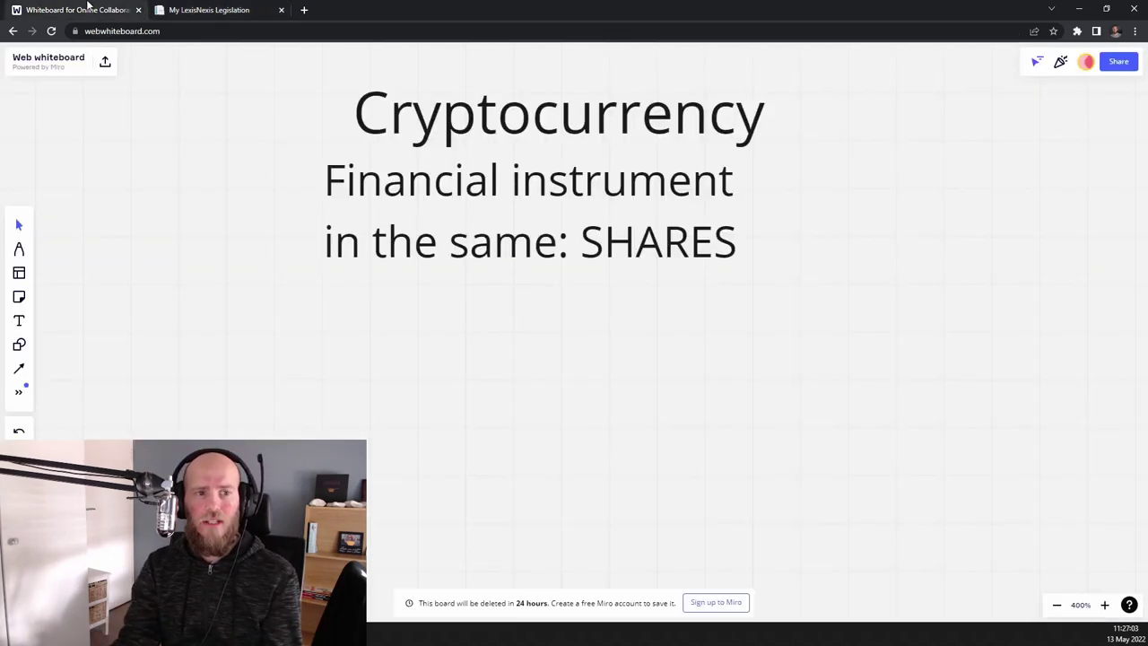
left_click(422, 179)
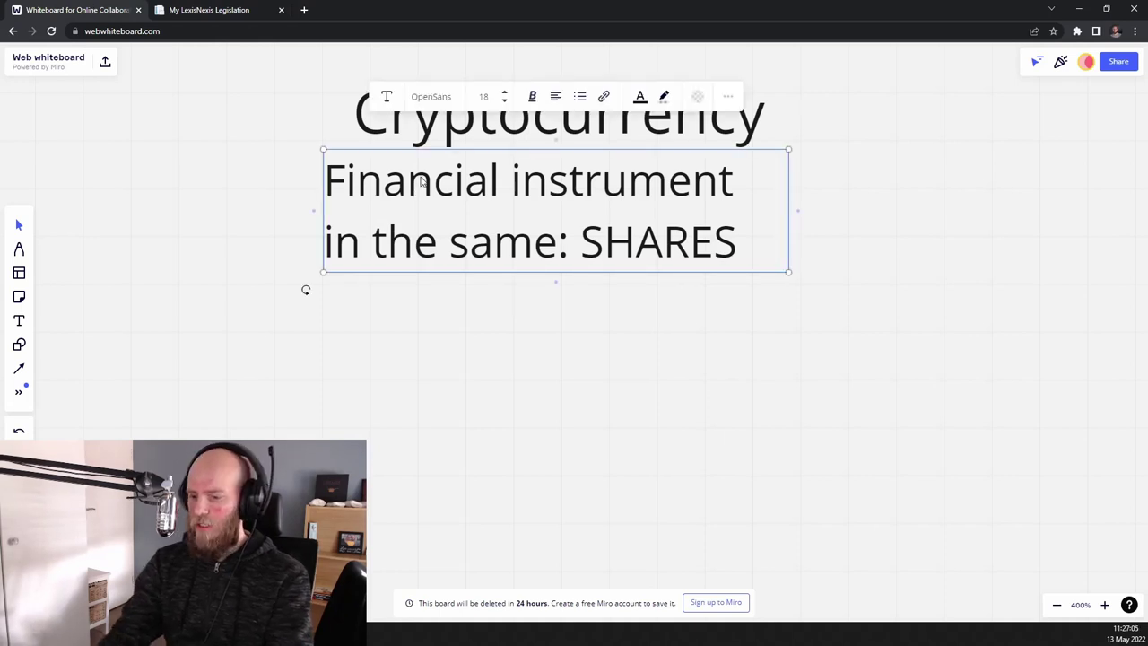
key("Delete")
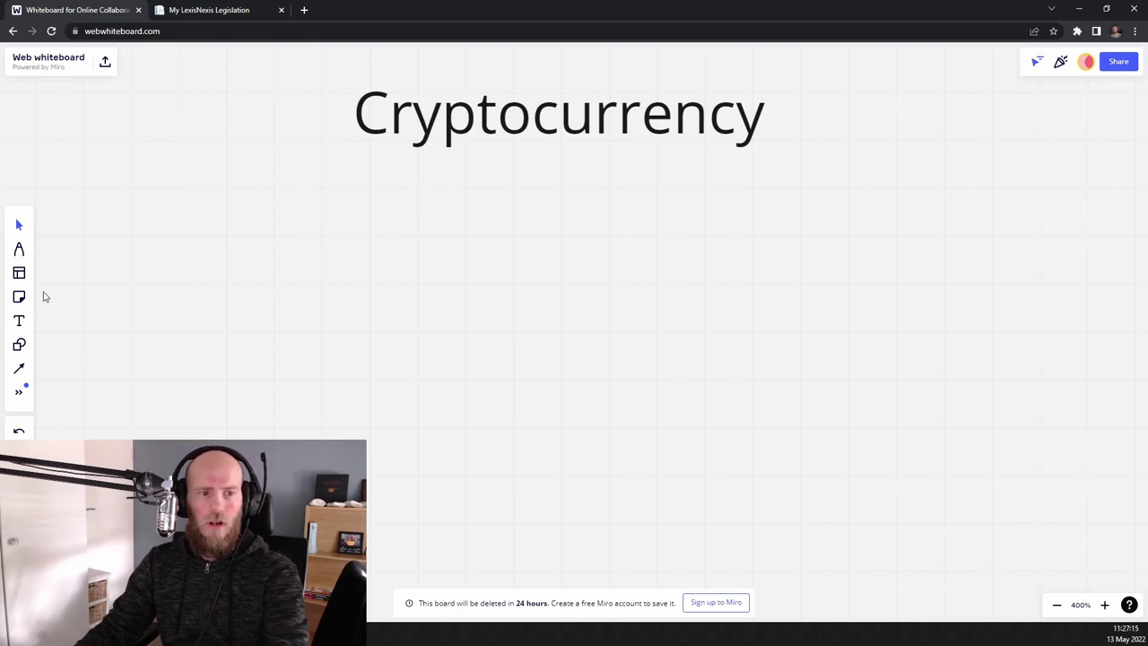
Step: Add 'Buying crypto to HODL - CGT (IT3C)' below the title, widening the text box
left_click(24, 320)
left_click(224, 199)
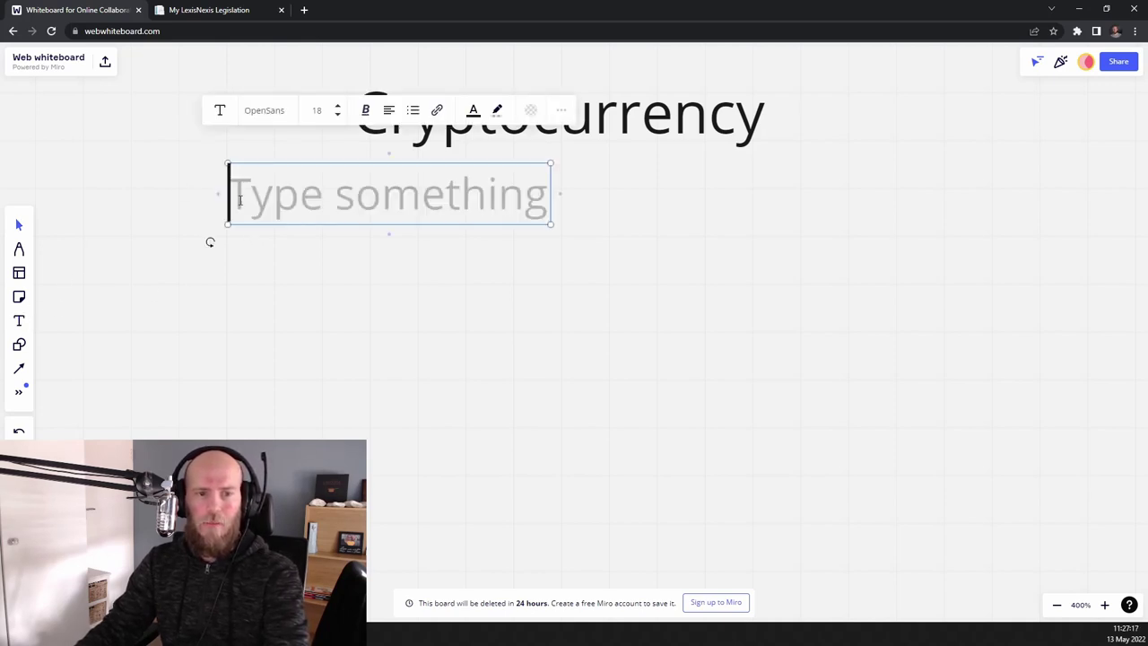
type("Buy")
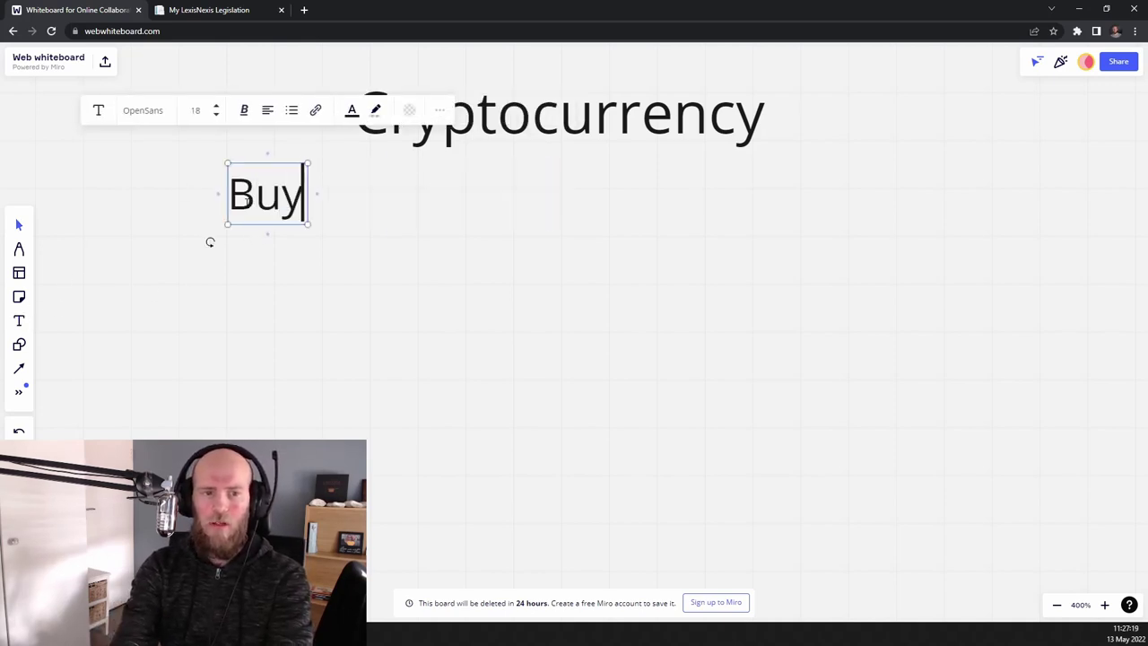
type("ing cryp")
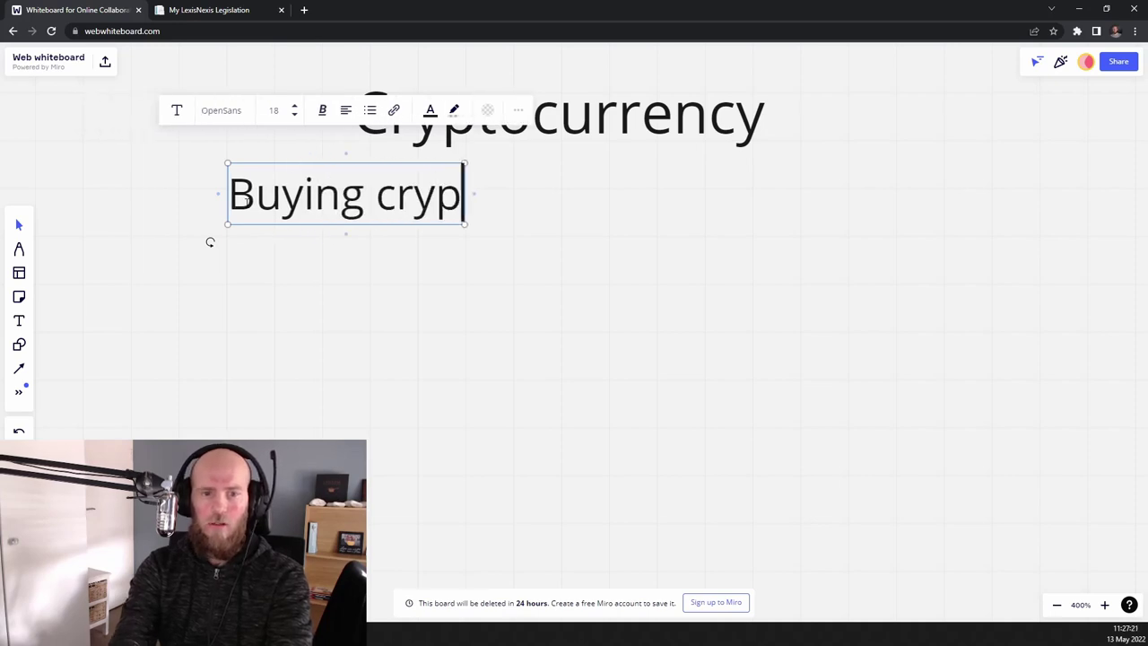
type("to to H")
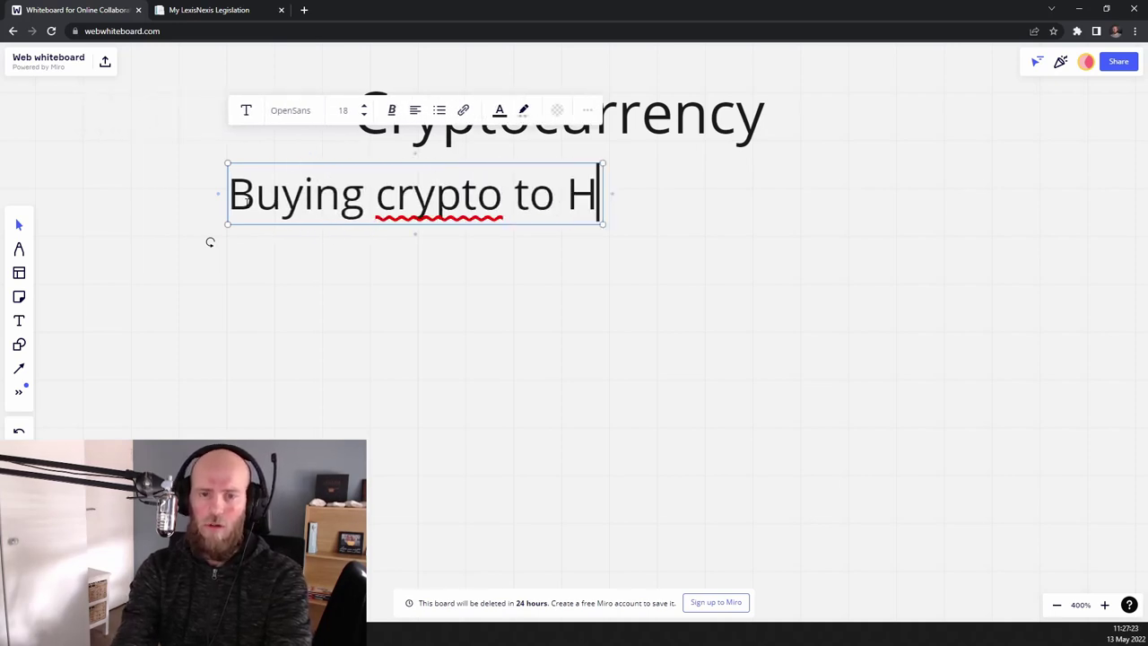
type("ODL")
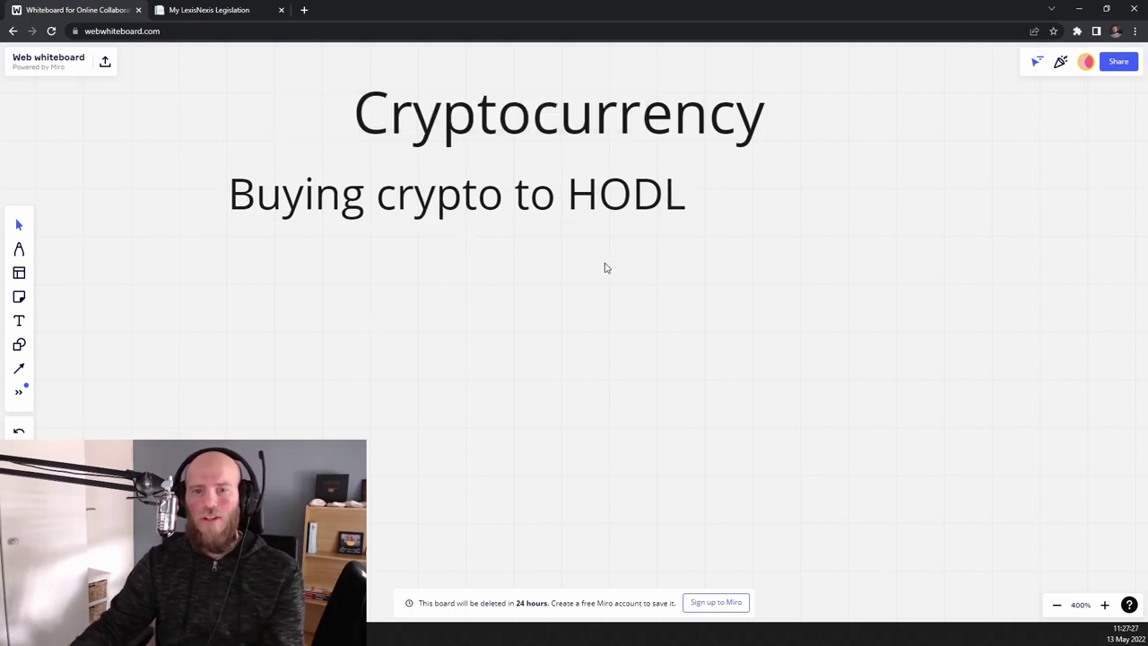
left_click(603, 175)
left_click(676, 191)
left_click(678, 193)
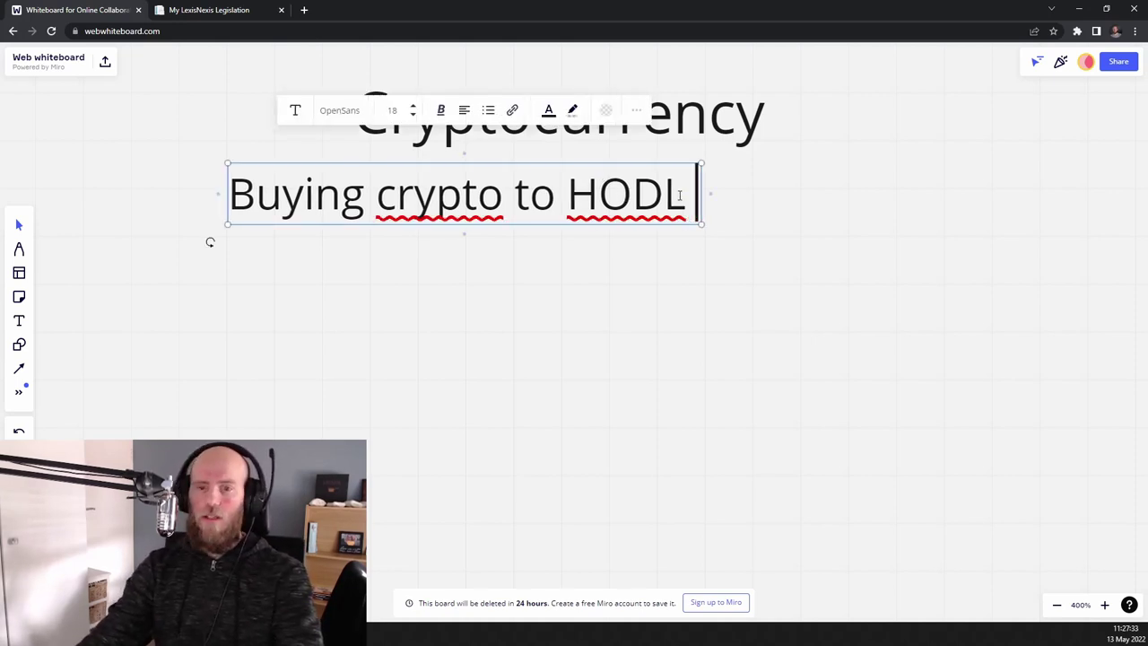
type("- ")
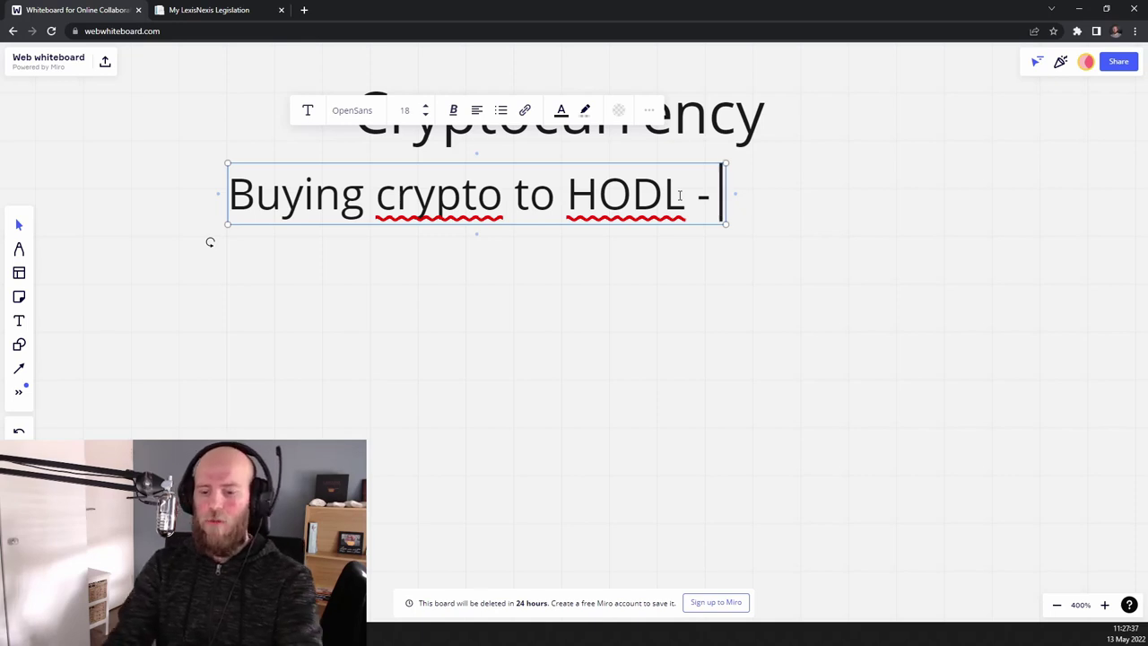
type("CGT")
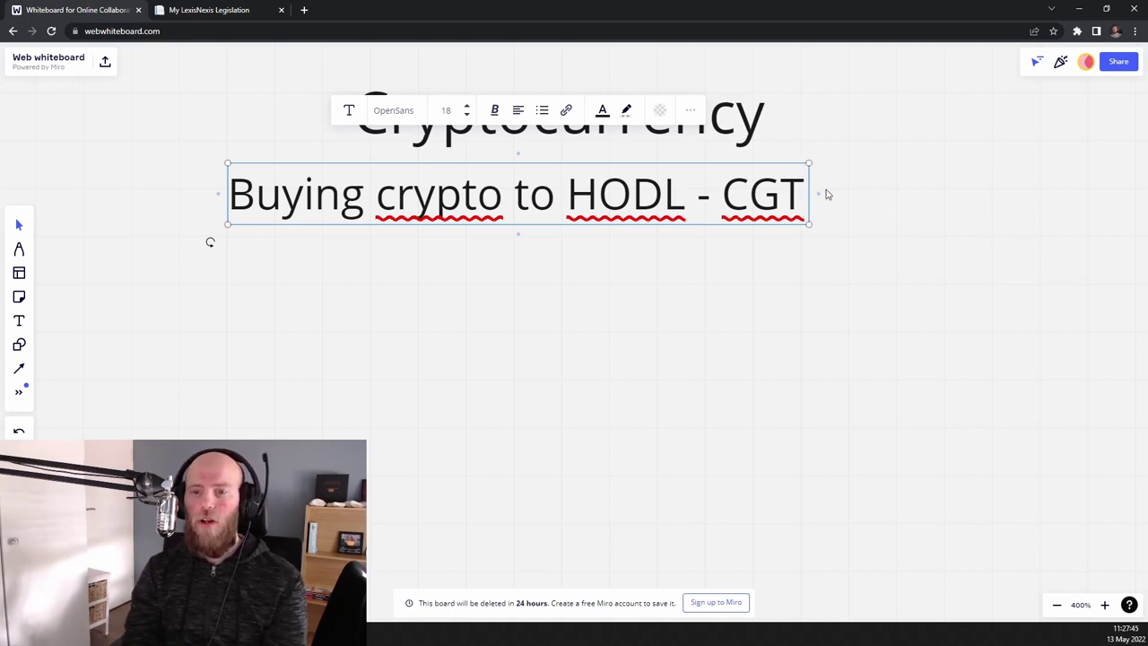
left_click_drag(808, 192, 1061, 190)
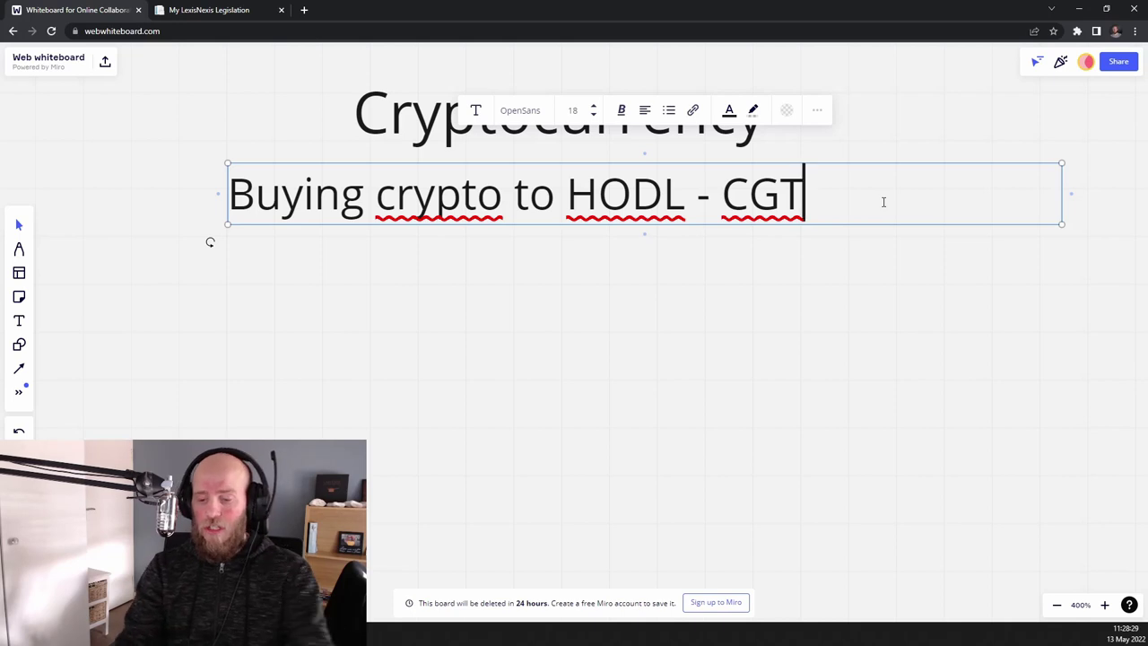
type("(IT")
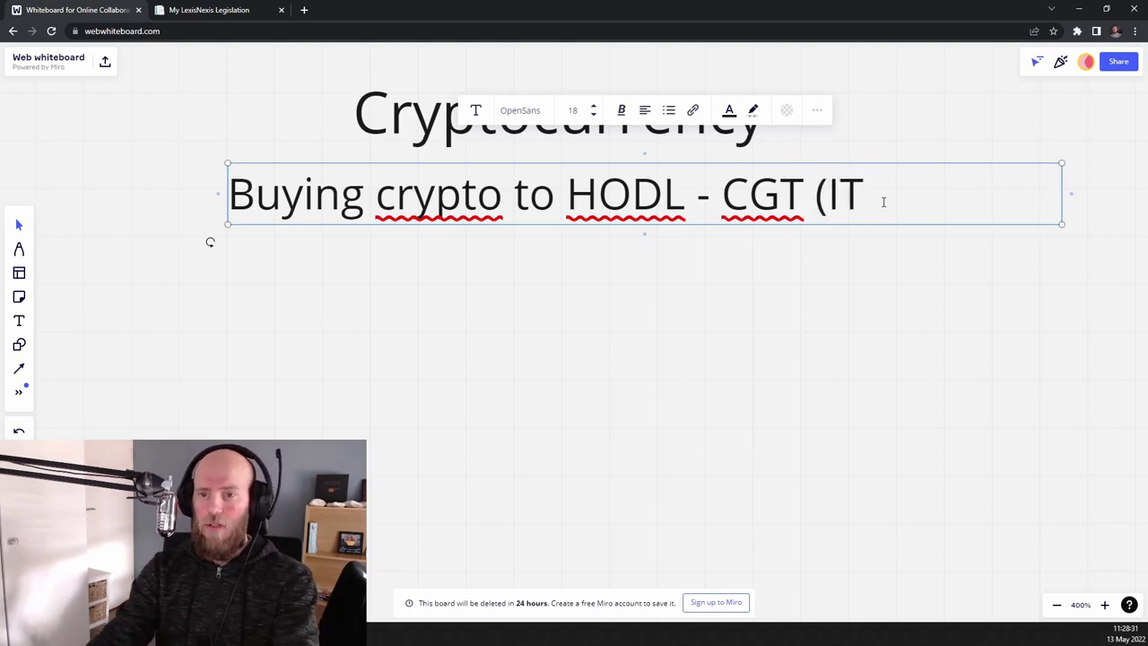
type("3C")
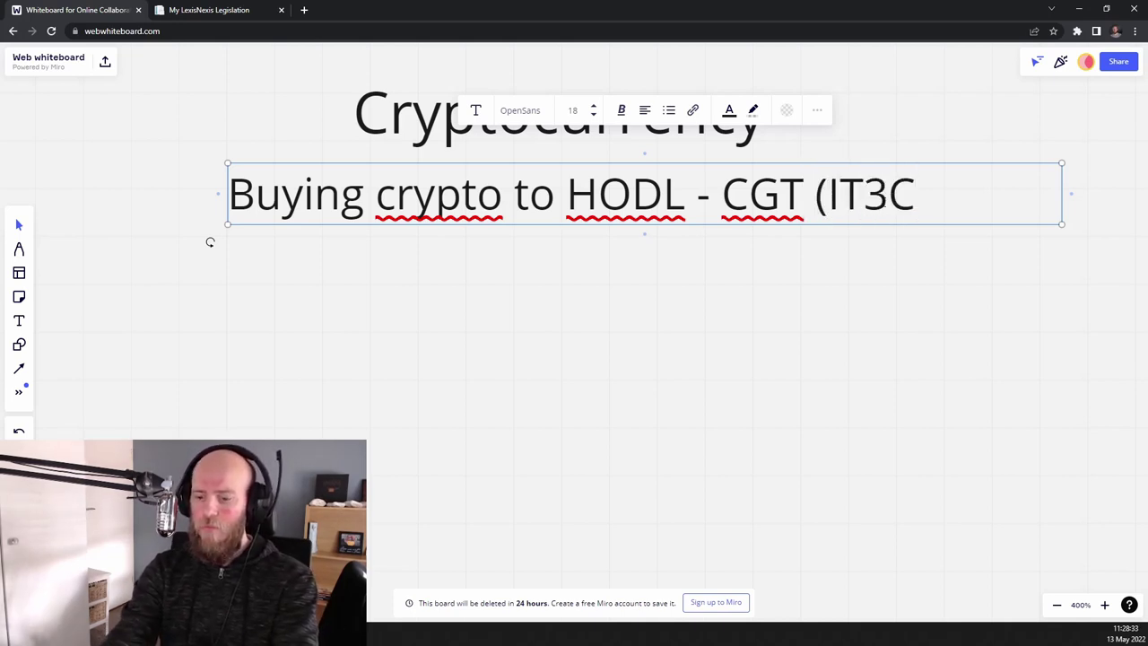
type(")")
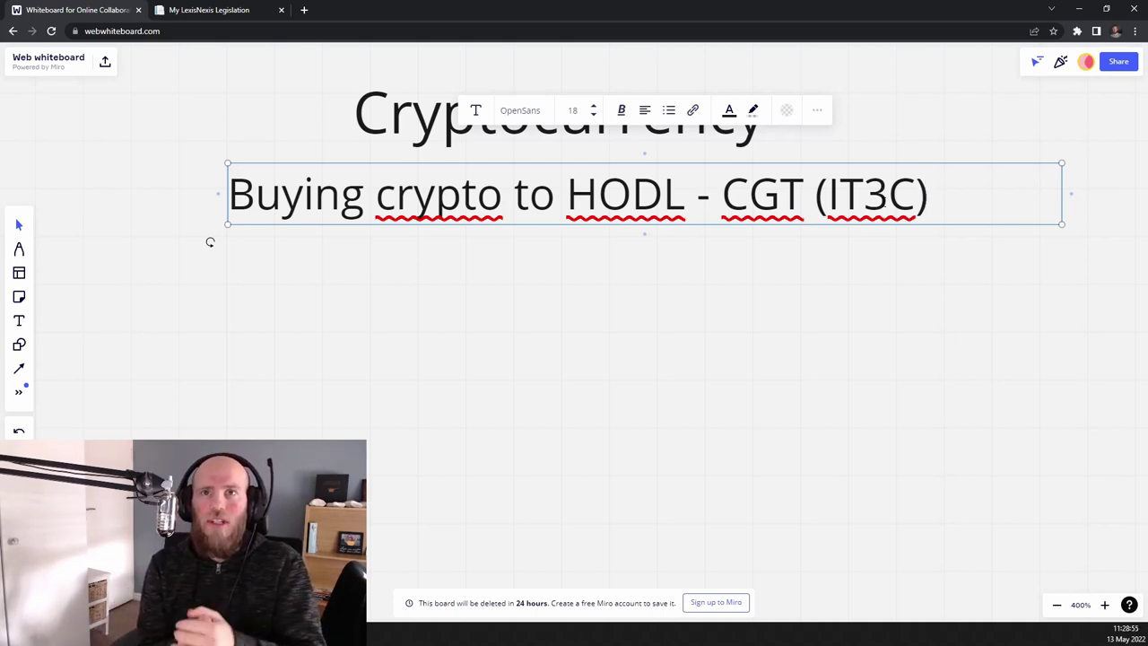
Step: Add the line 'Trader(s) - Income (revenue in nature)' beneath the HODL note
key("Return")
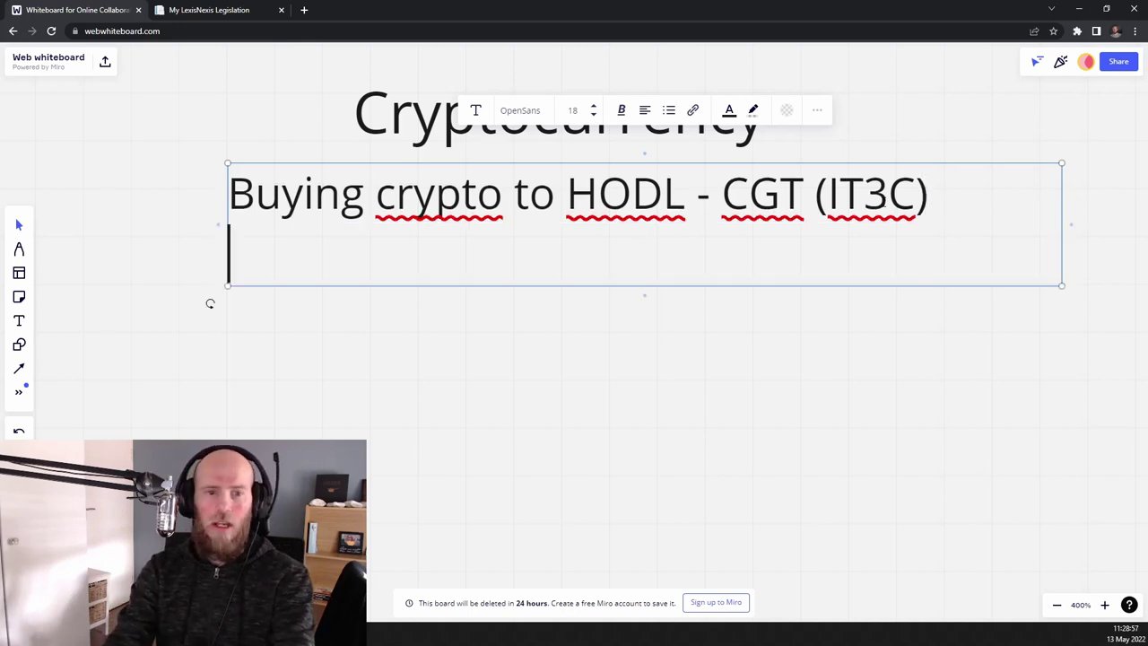
type("Trad")
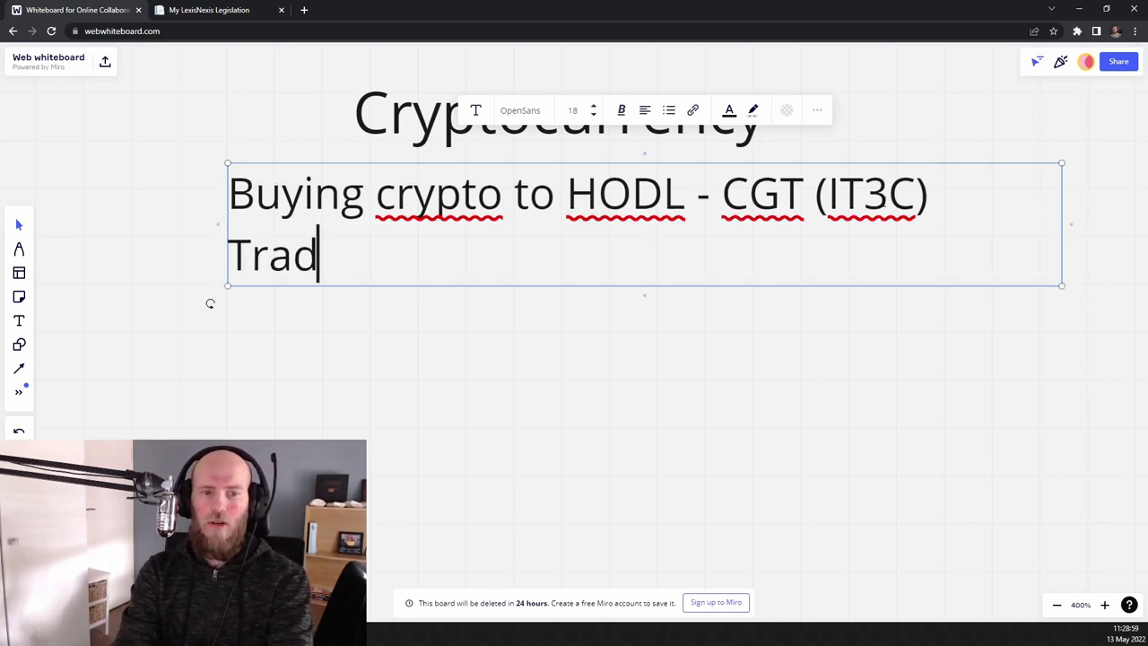
type("er")
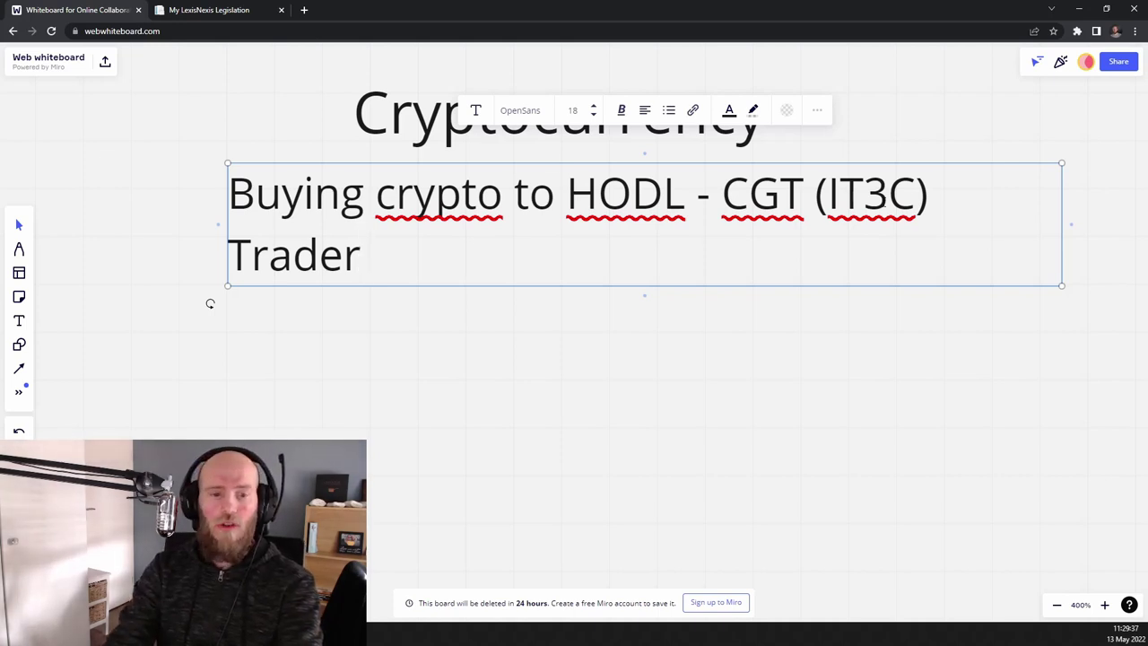
type("(")
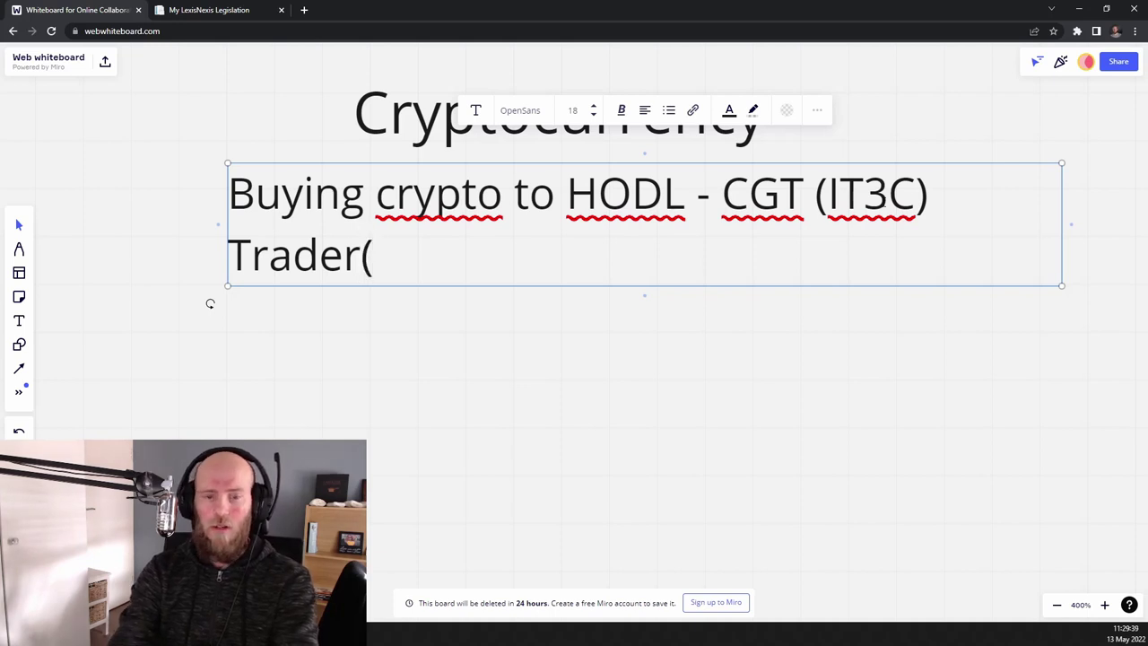
type("s) - ")
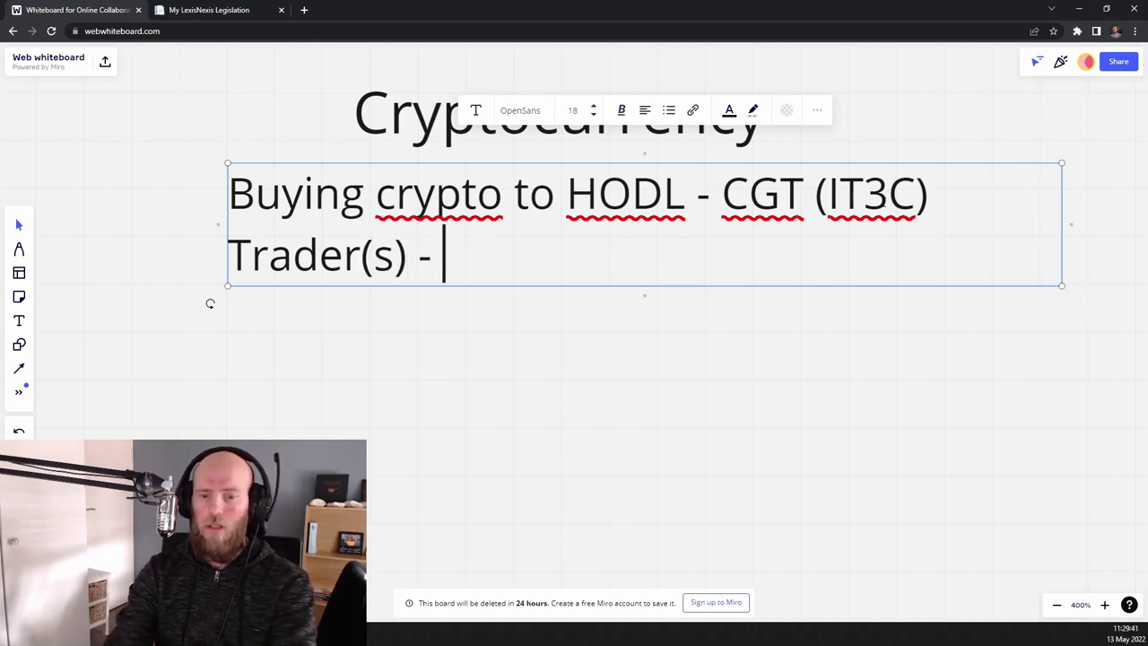
type("Income (revn")
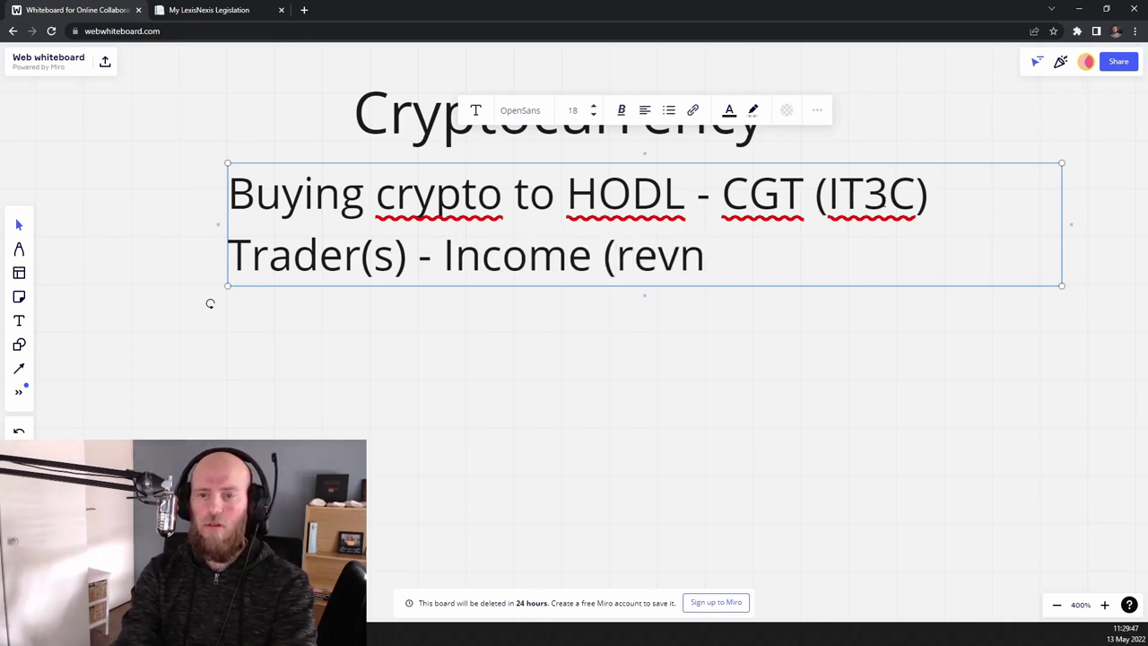
key("BackSpace")
type("evenue i")
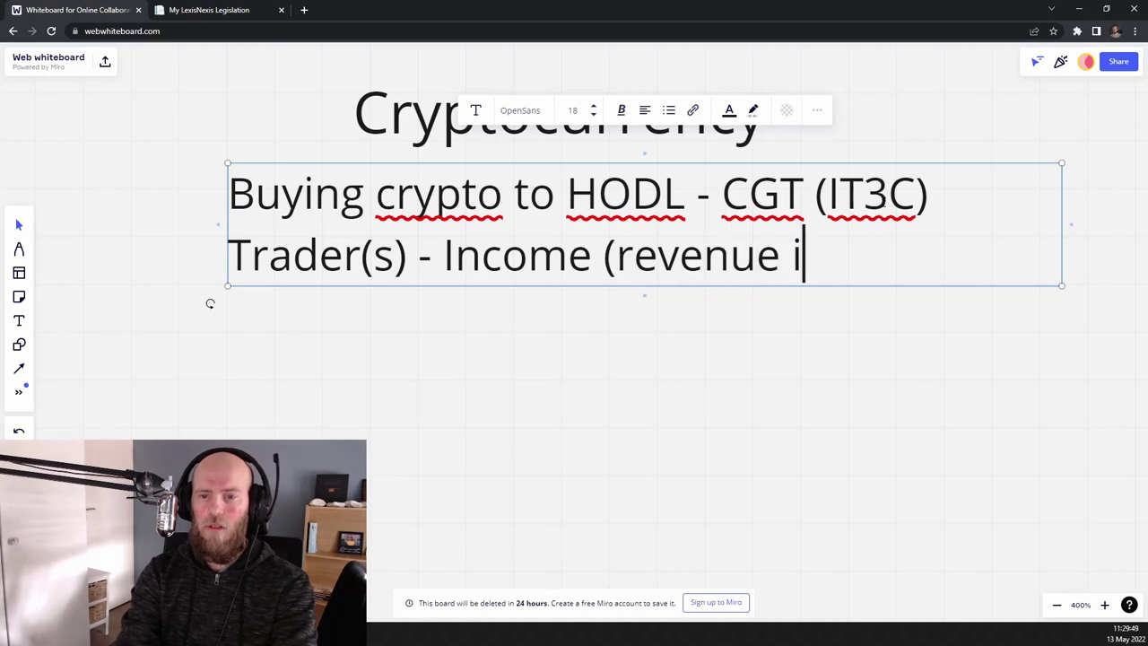
type("n nature)")
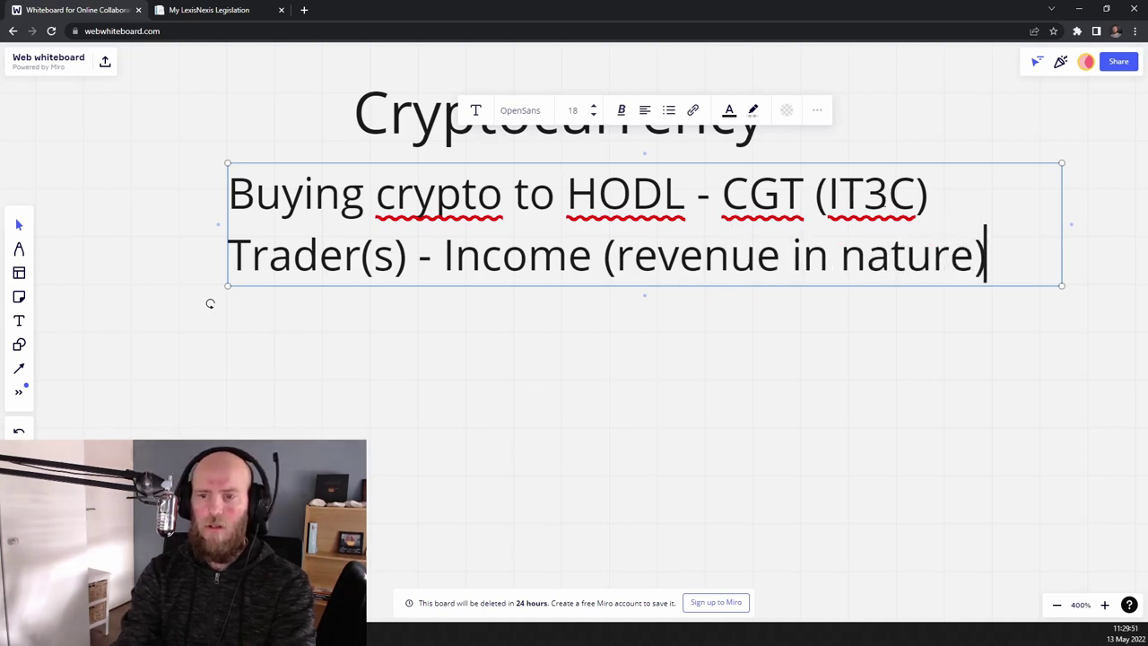
key("Return")
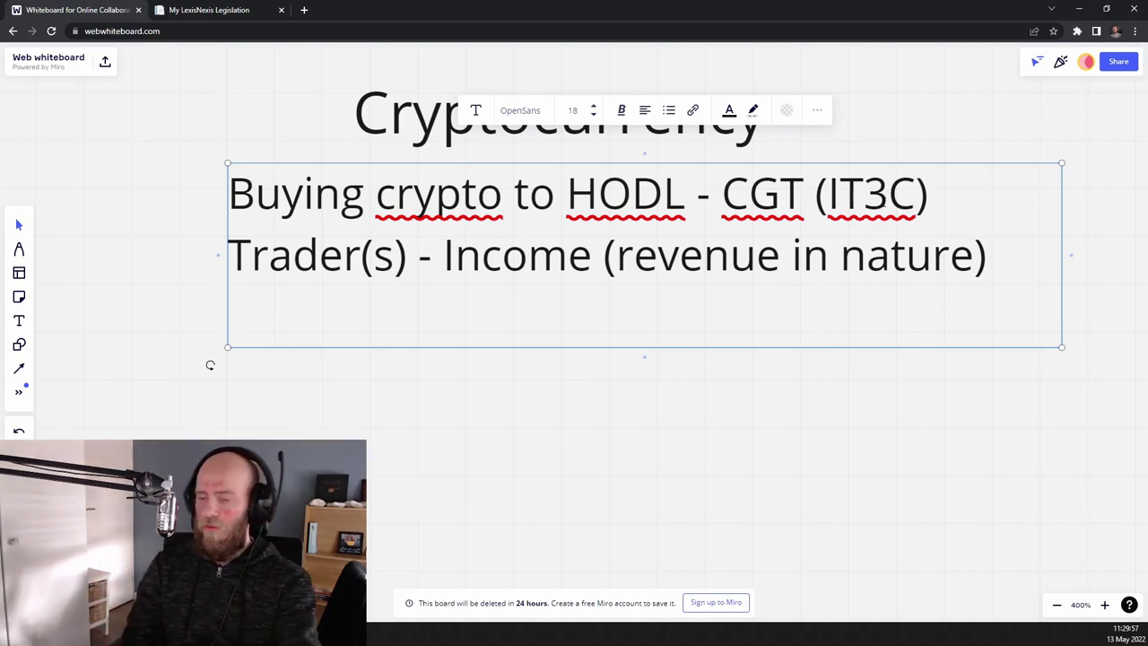
Step: Add the lines 'Earn (salary) / Airdrops / Mining' and 'Stake ("interest")' to the note
type("Earn")
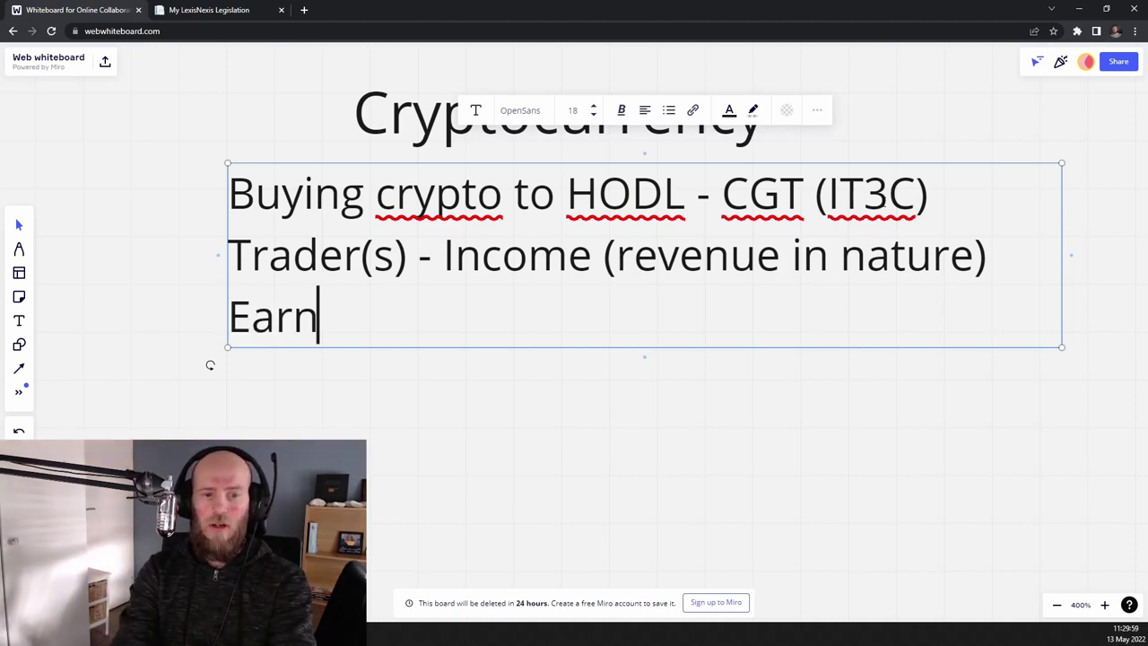
type(" (sa")
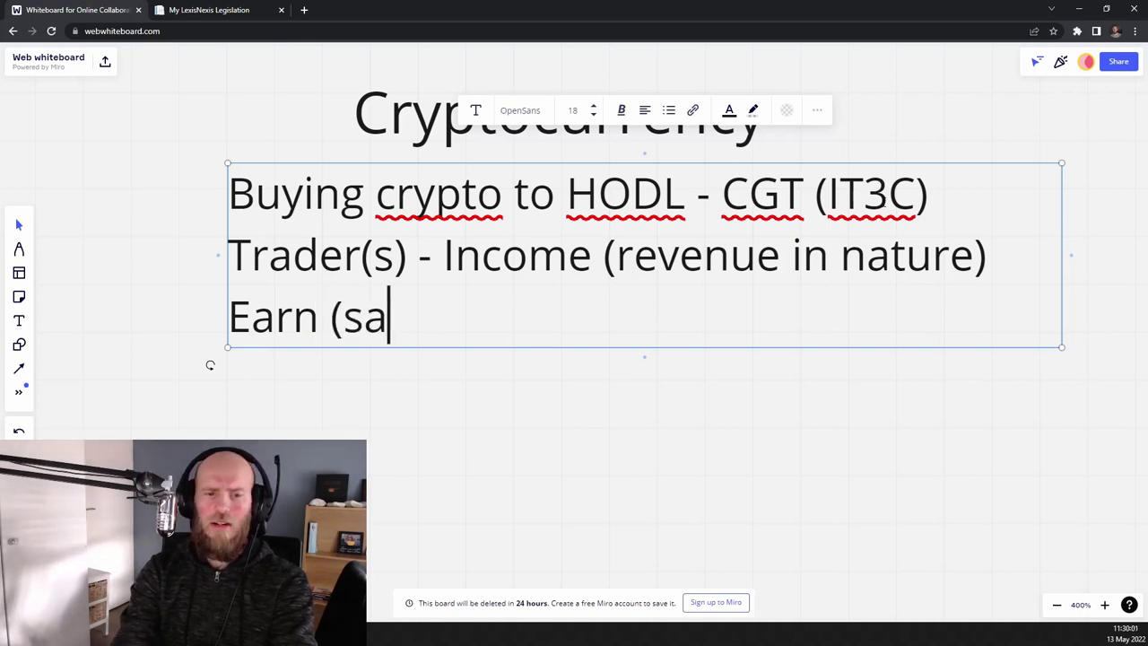
type("lary)")
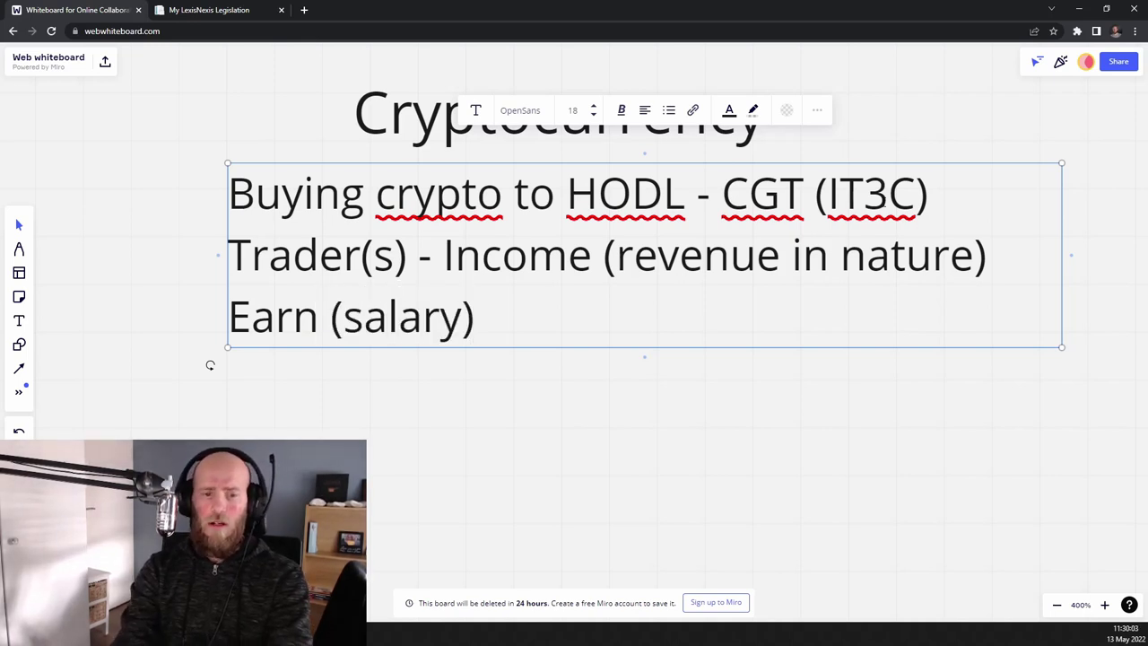
key("Return")
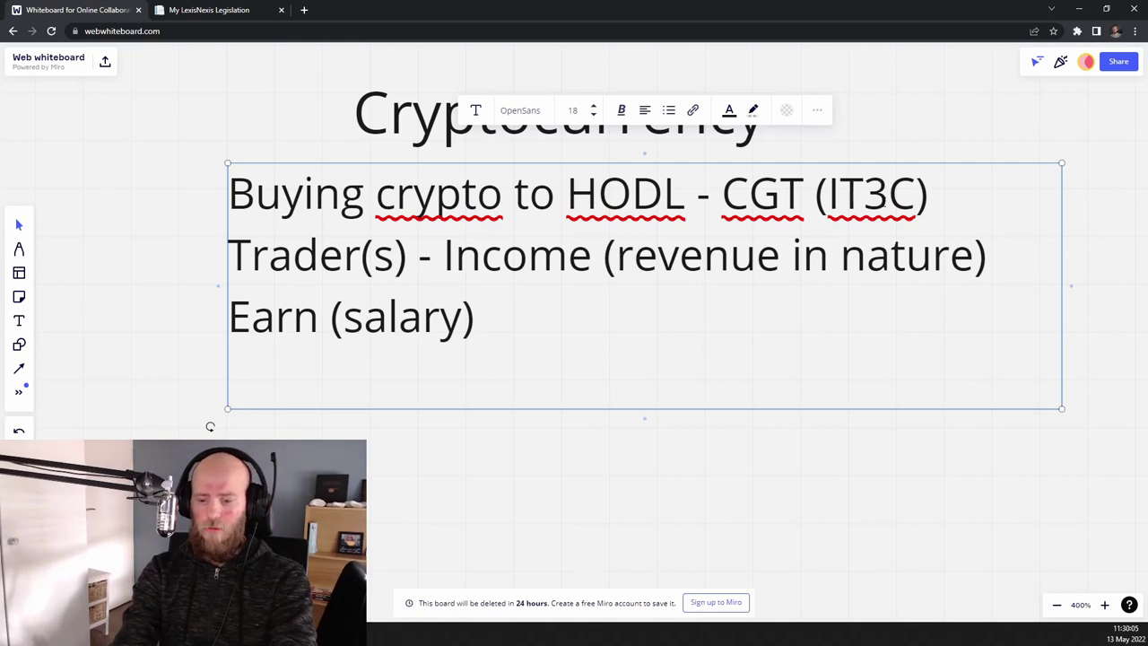
type("Stake ")
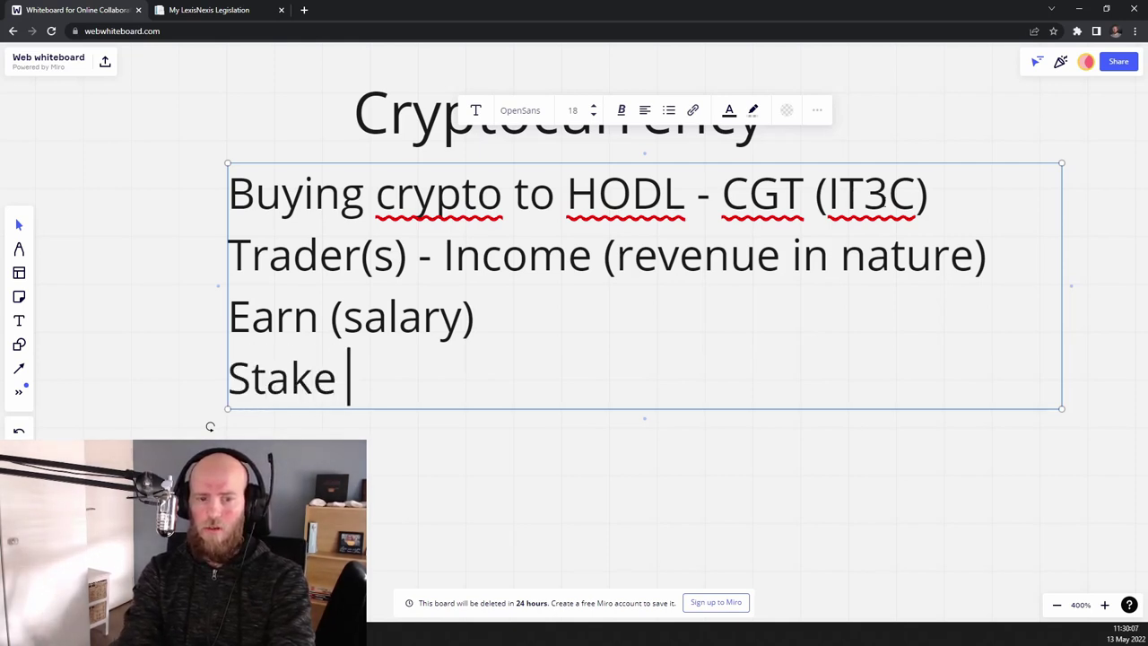
type("(interest")
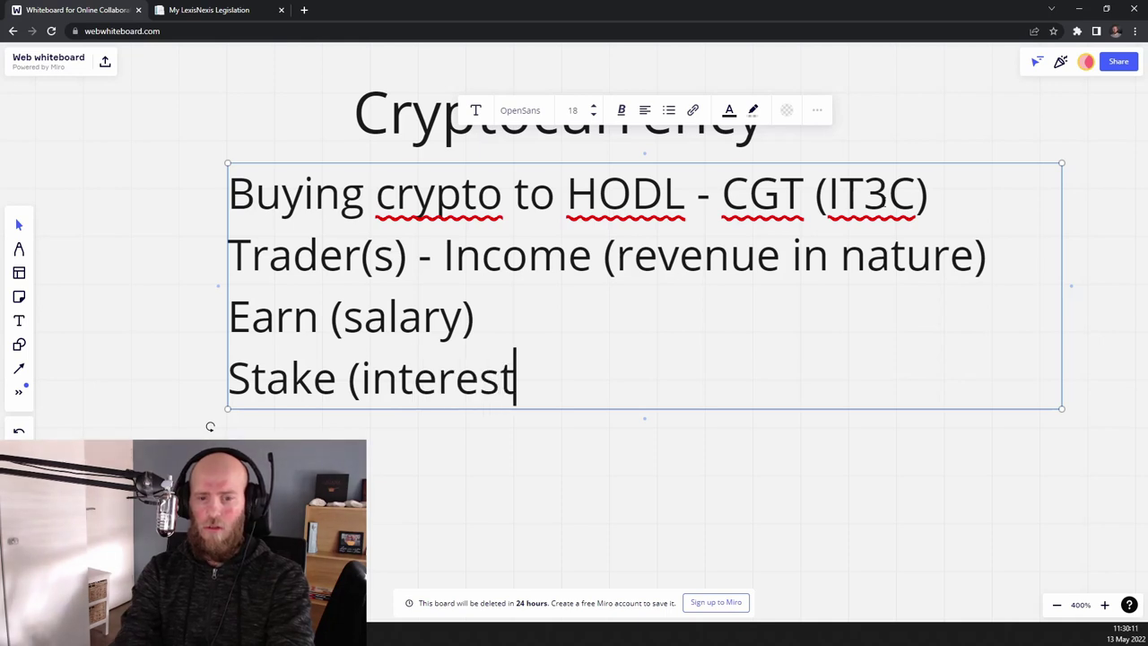
type("\"")
key("Left")
key("Left")
key("Left")
key("Left")
key("Left")
key("Left")
key("Left")
key("Left")
key("Left")
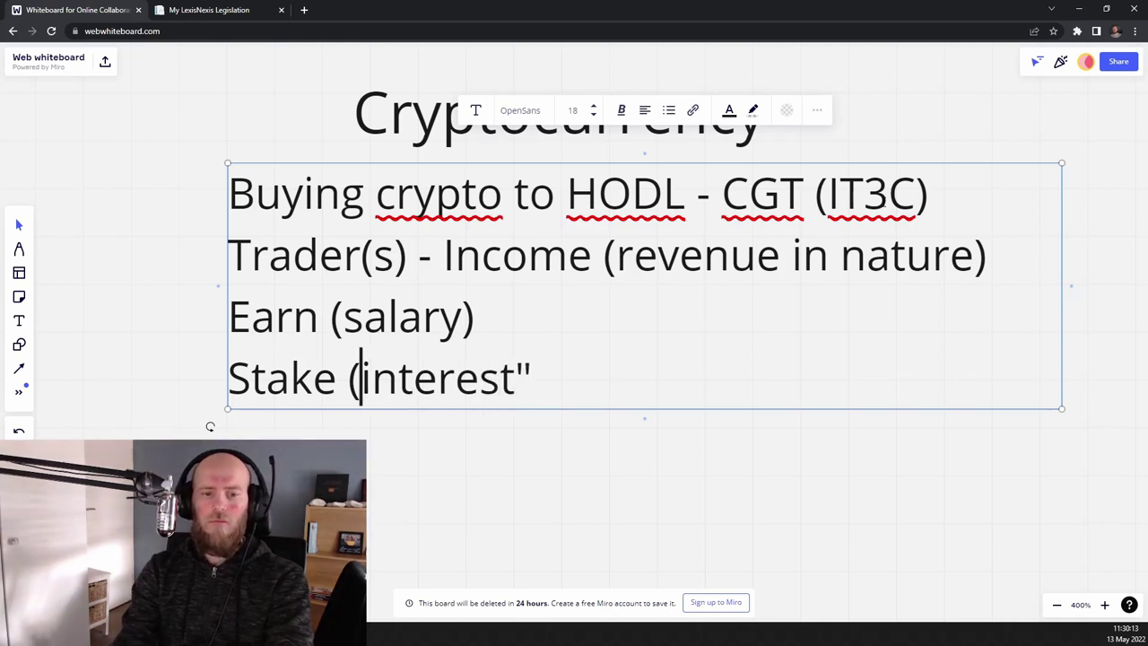
type("\"")
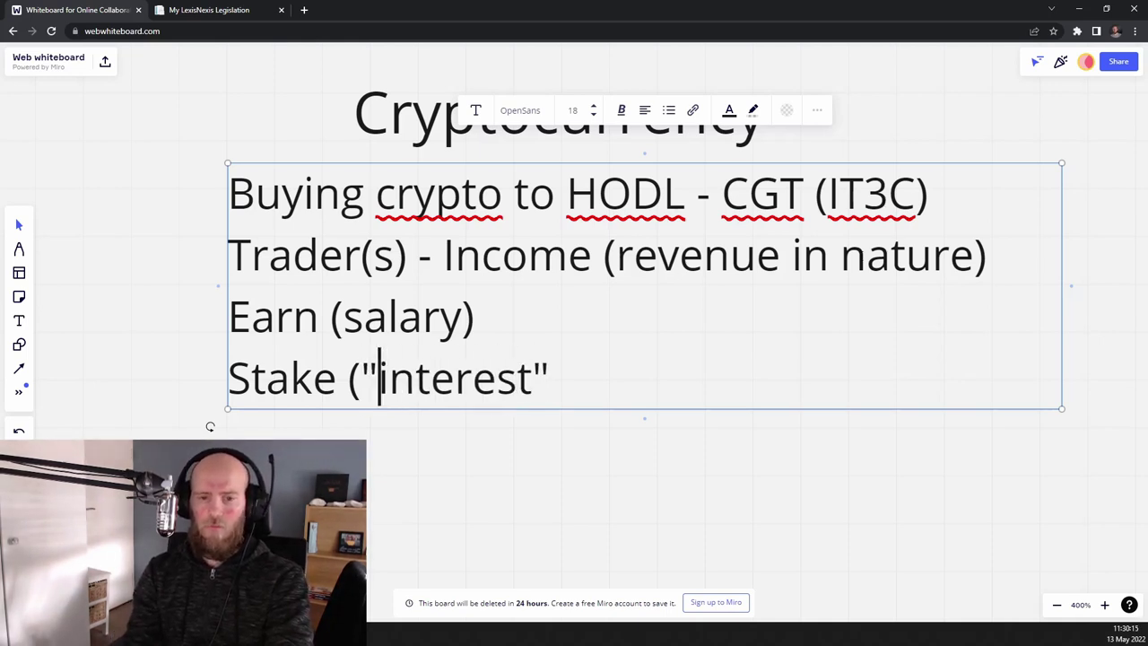
left_click(566, 375)
type(")")
left_click(529, 327)
type("/ ")
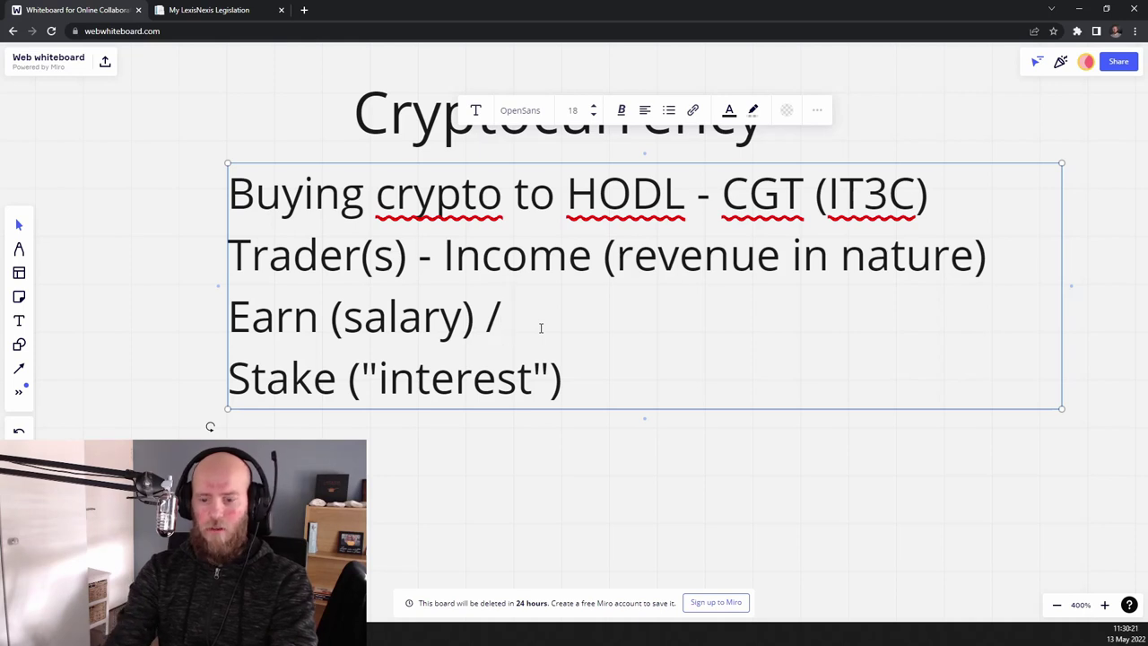
type("Air")
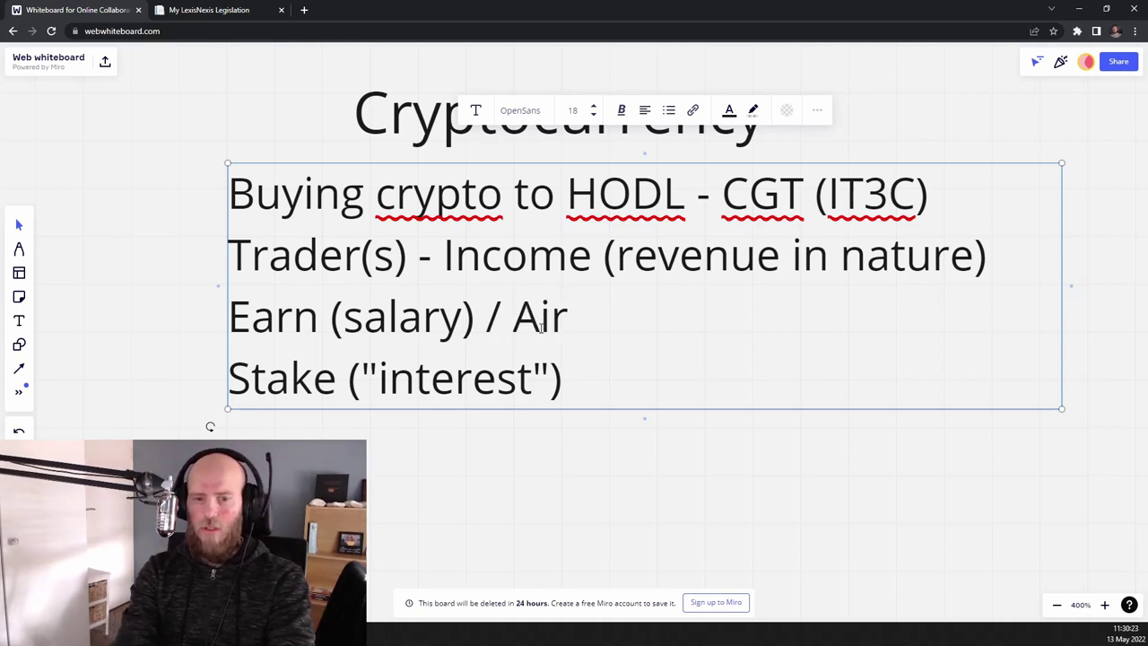
type("drop")
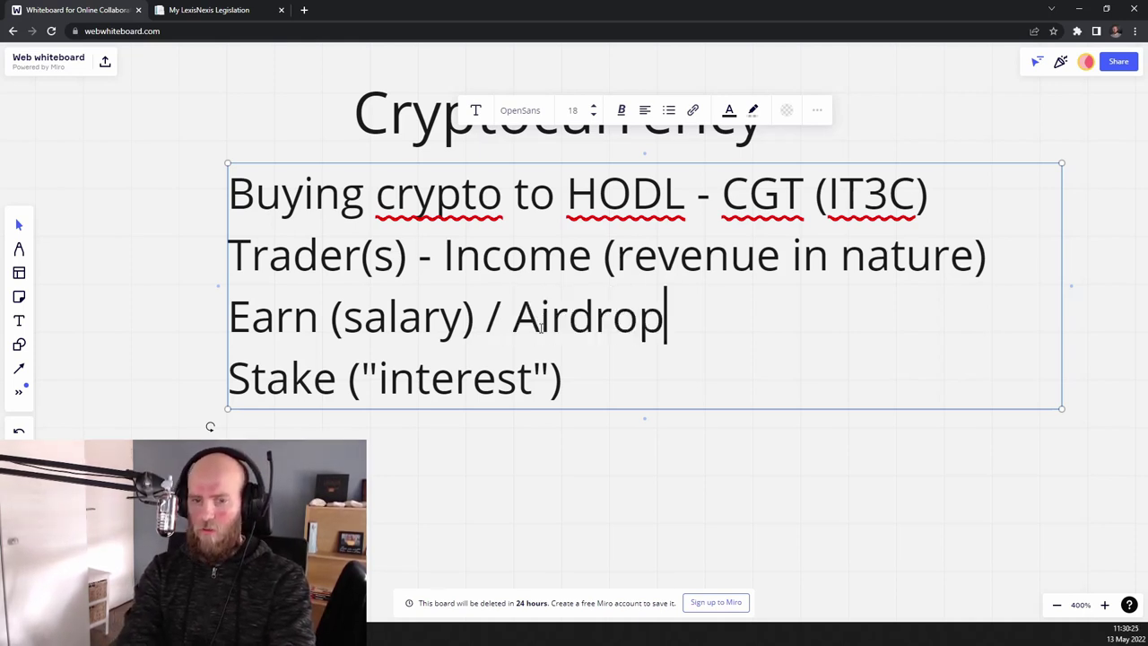
type("s")
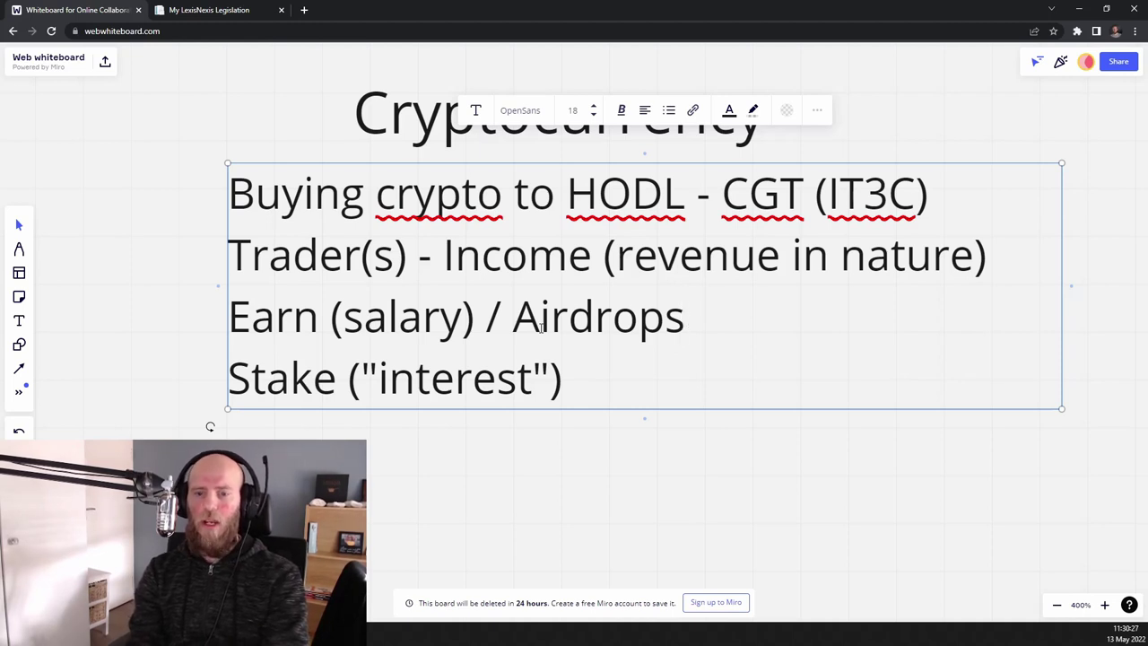
type(" /")
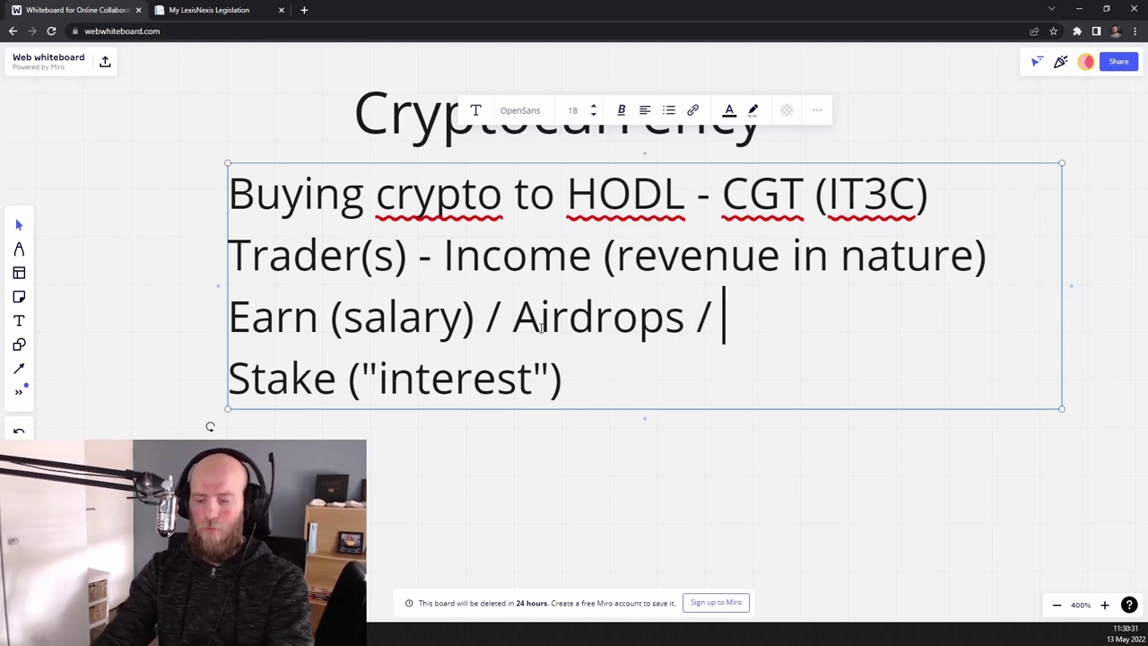
type(" Mining")
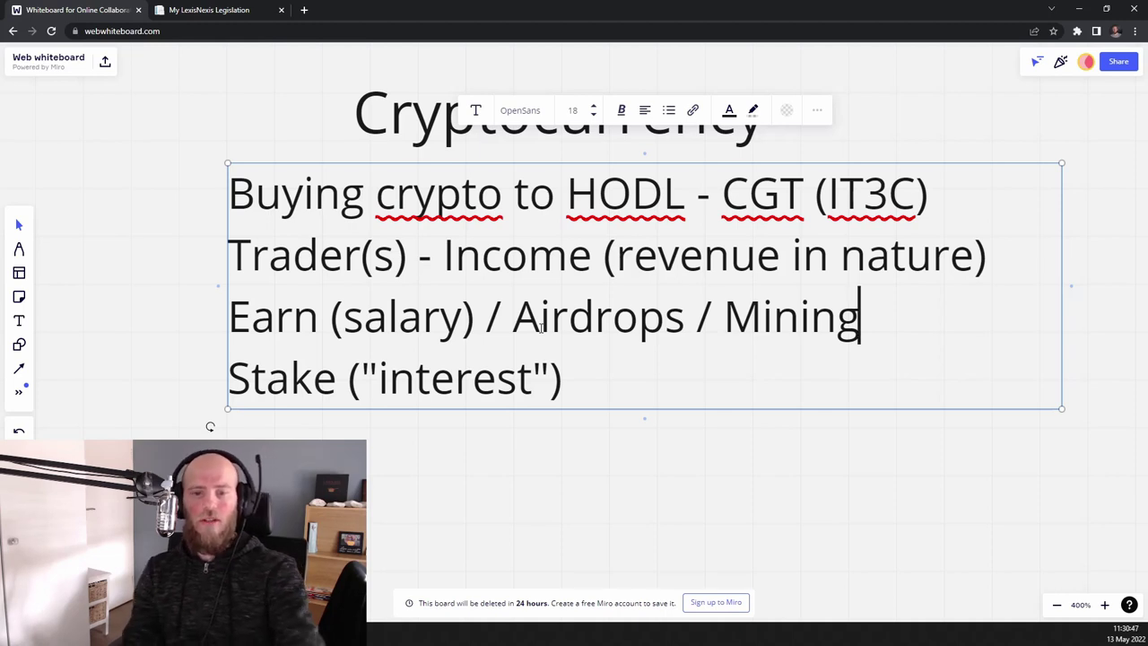
Step: Select the Earn through Stake lines, then add ' - ' after the Stake line's bracket
left_click(242, 316)
left_click_drag(242, 315, 633, 383)
left_click(633, 384)
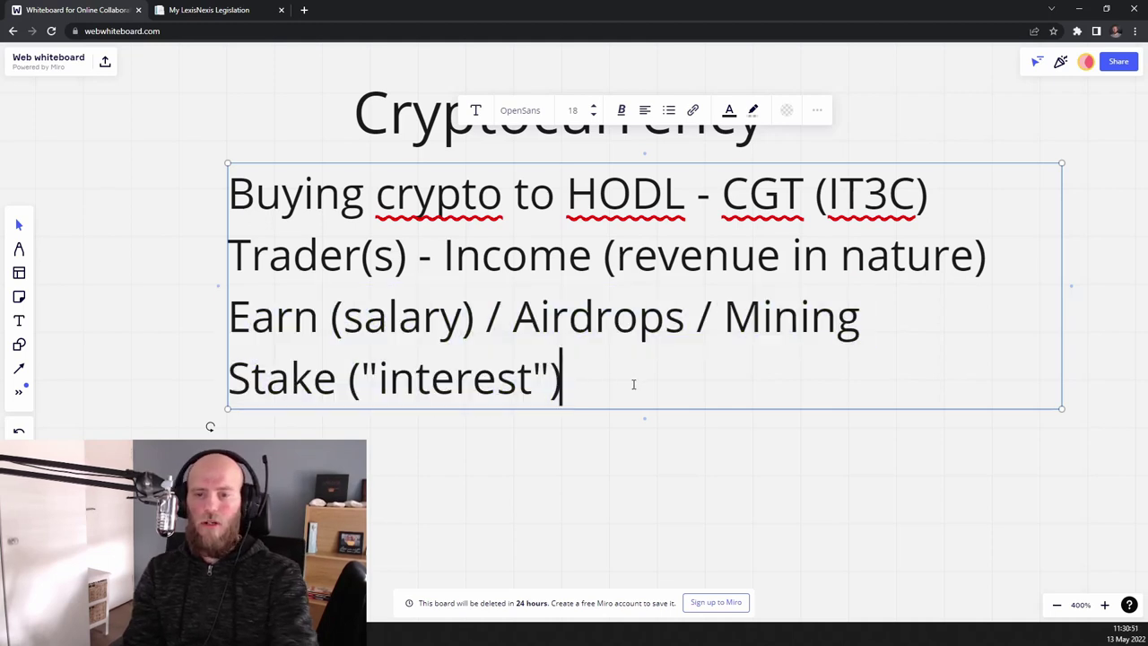
type("- ")
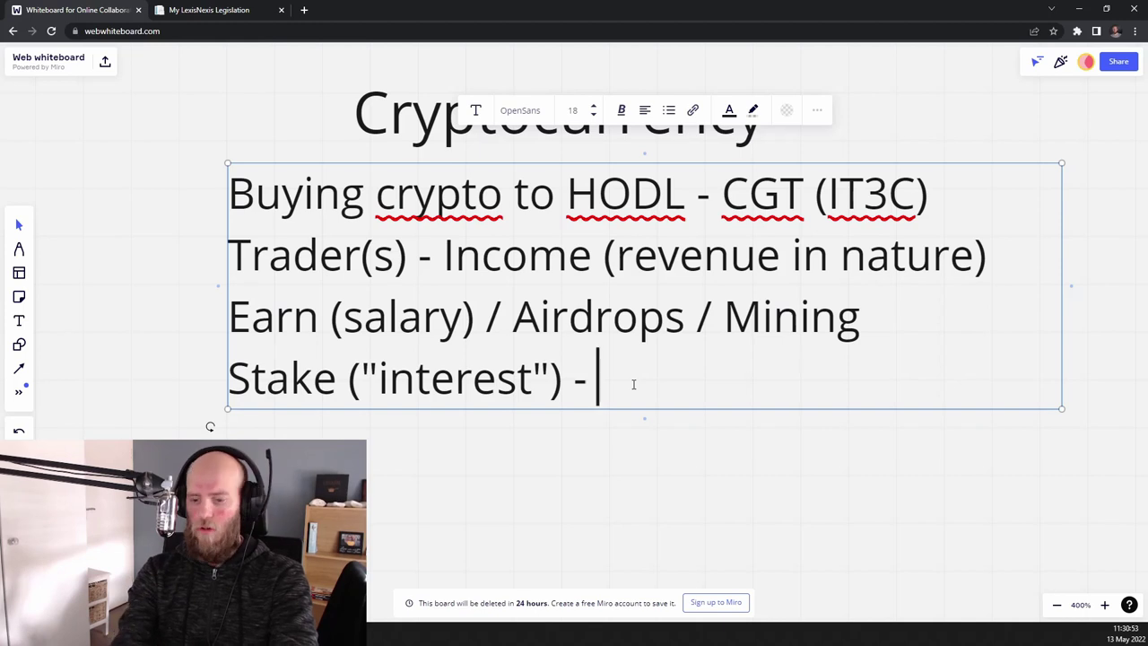
type("9")
key("BackSpace")
type(")")
key("BackSpace")
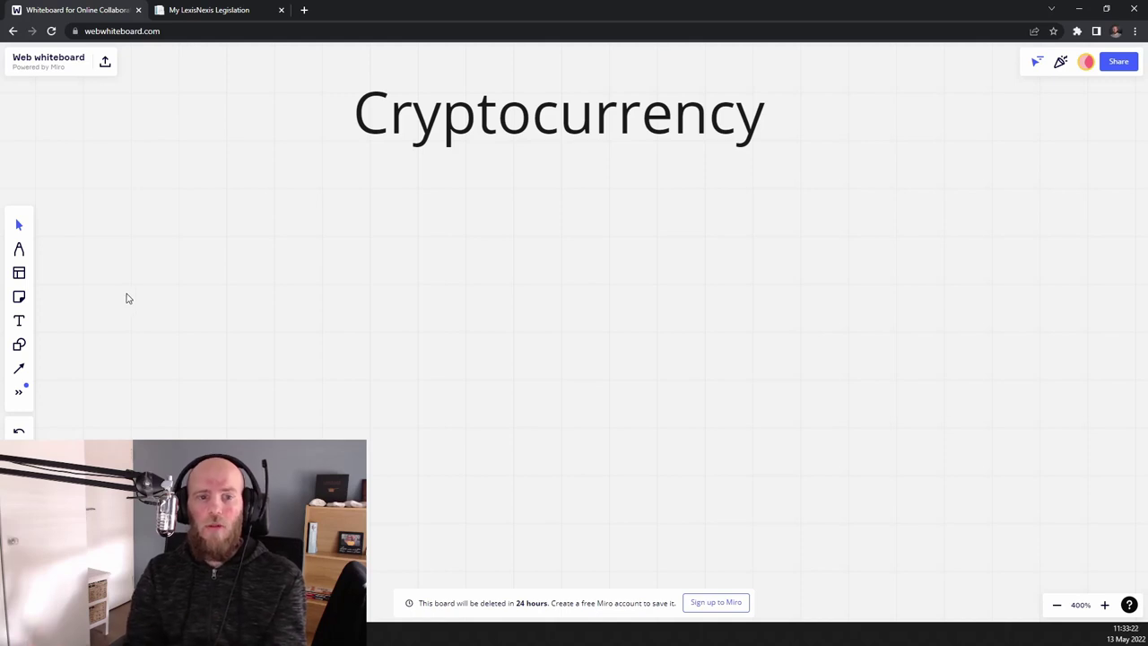
Step: Create a slightly larger text box below the title reading 'Trader / earned / staked / mined'
left_click(19, 320)
left_click(287, 201)
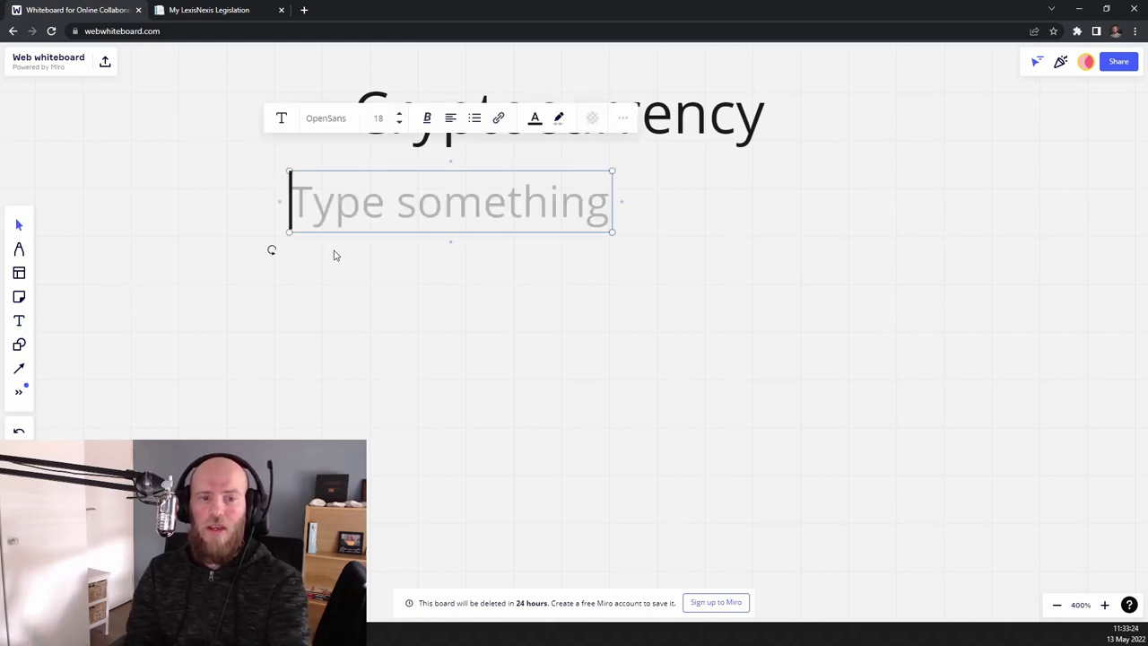
type("Ta")
key("BackSpace")
type("rader / earned / stake")
key("BackSpace")
type("ed / ")
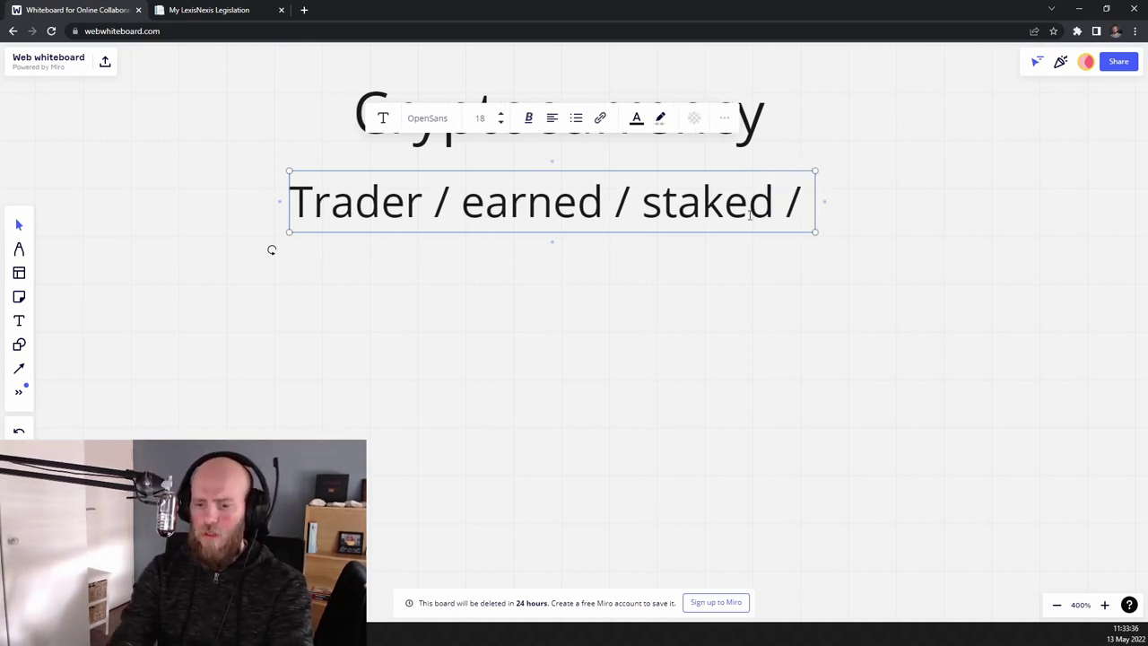
type("mined")
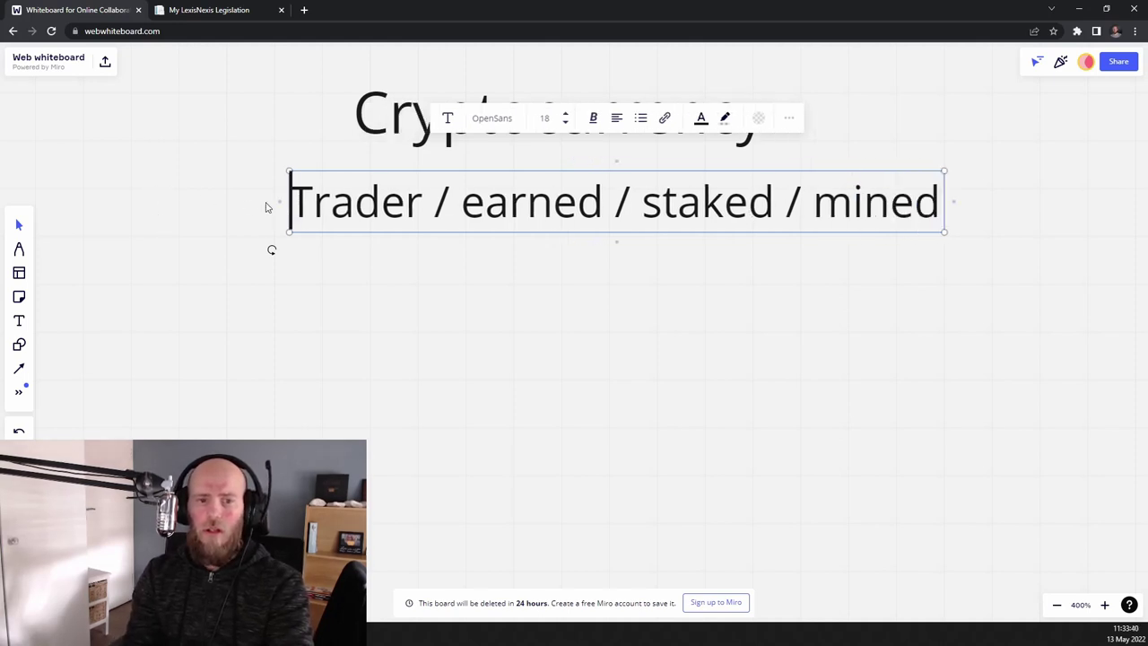
left_click_drag(341, 168, 238, 159)
Step: Add the lines 'airdrops', 'OR' and 'Investment purposes' under the first line
left_click(791, 213)
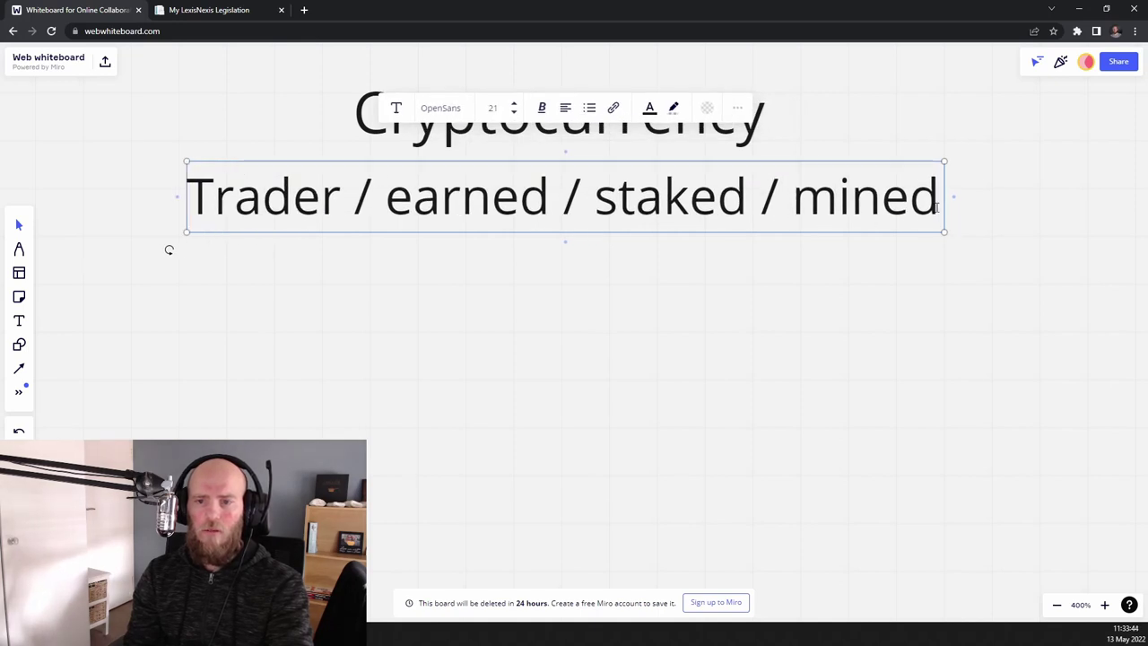
left_click(939, 207)
key("Return")
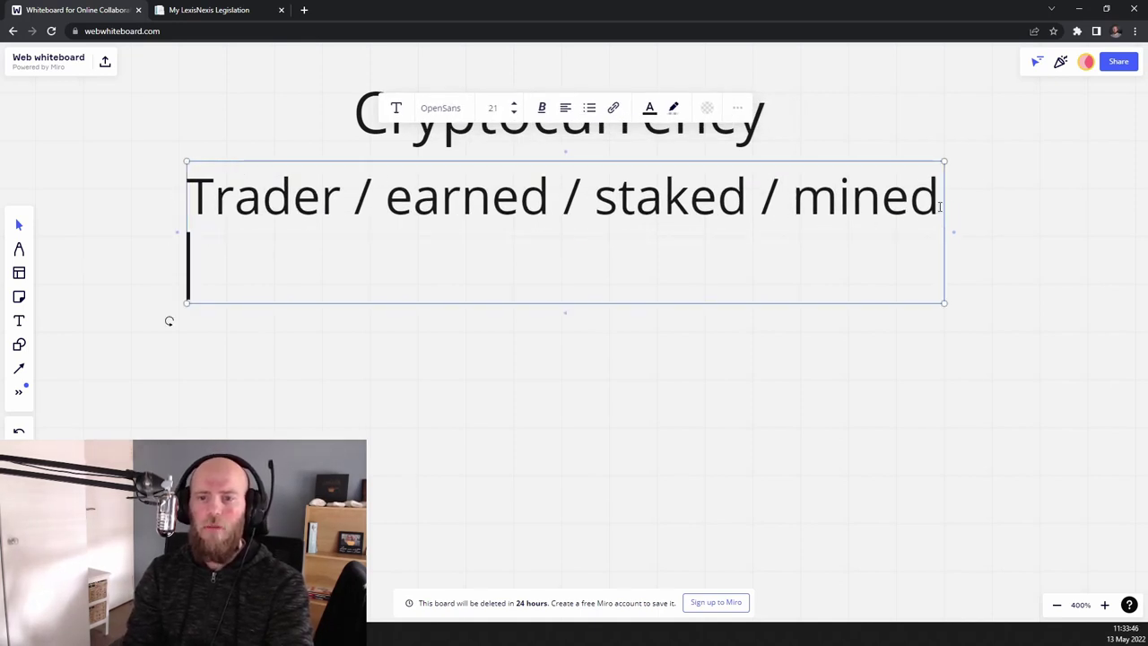
type("airdrops")
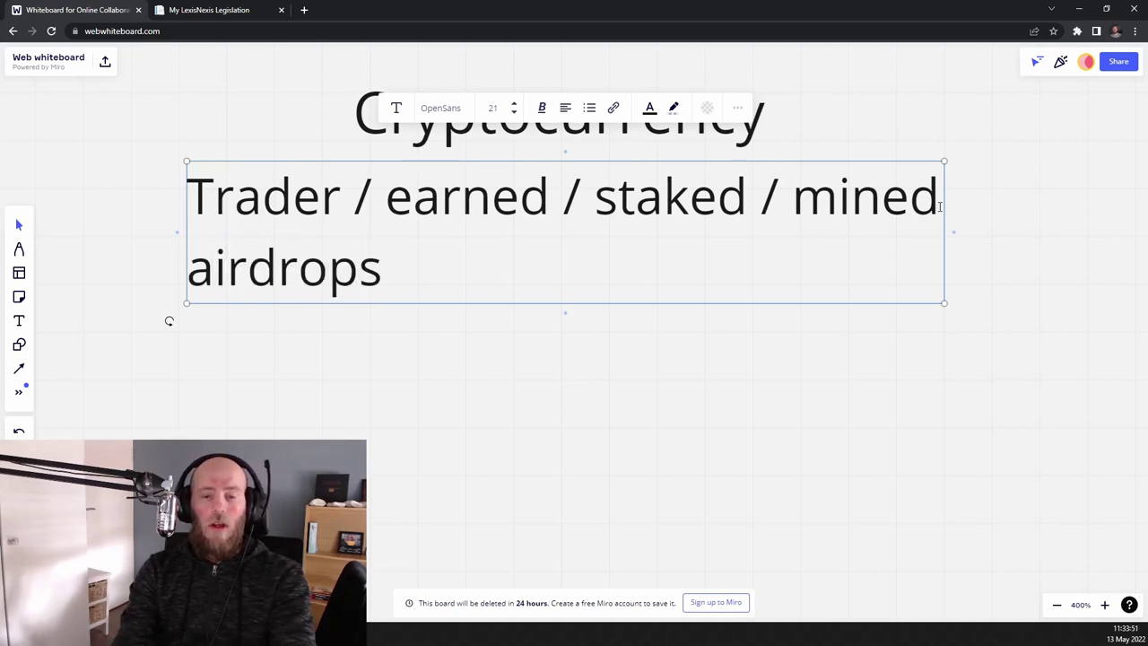
key("Return")
key("BackSpace")
type("OR")
key("Return")
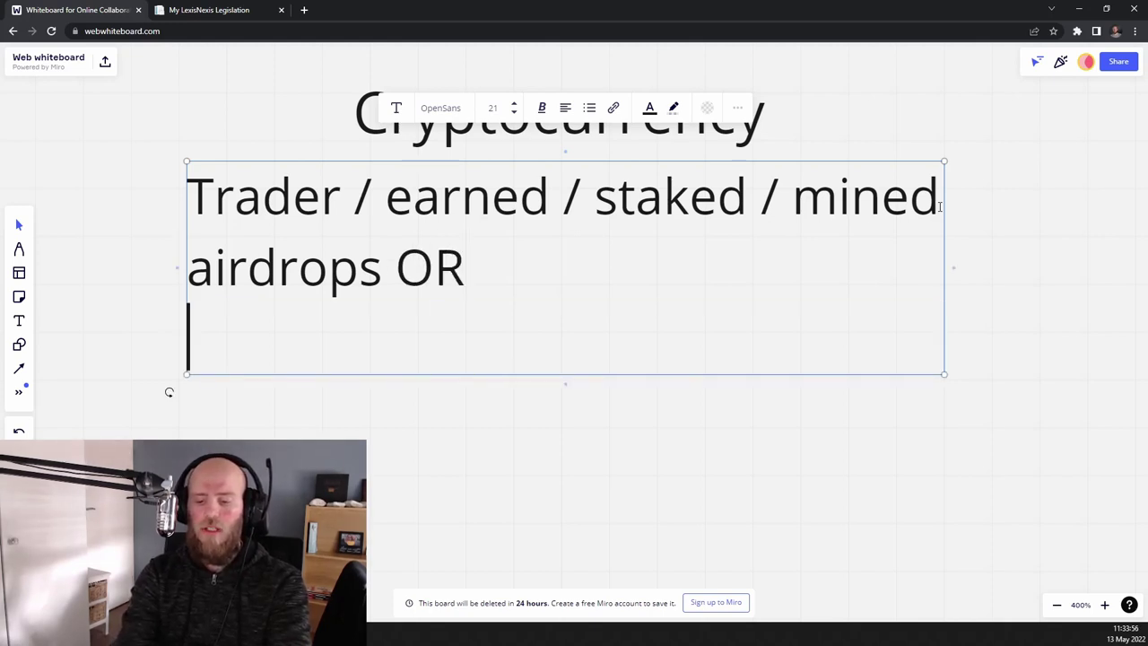
type("Inve")
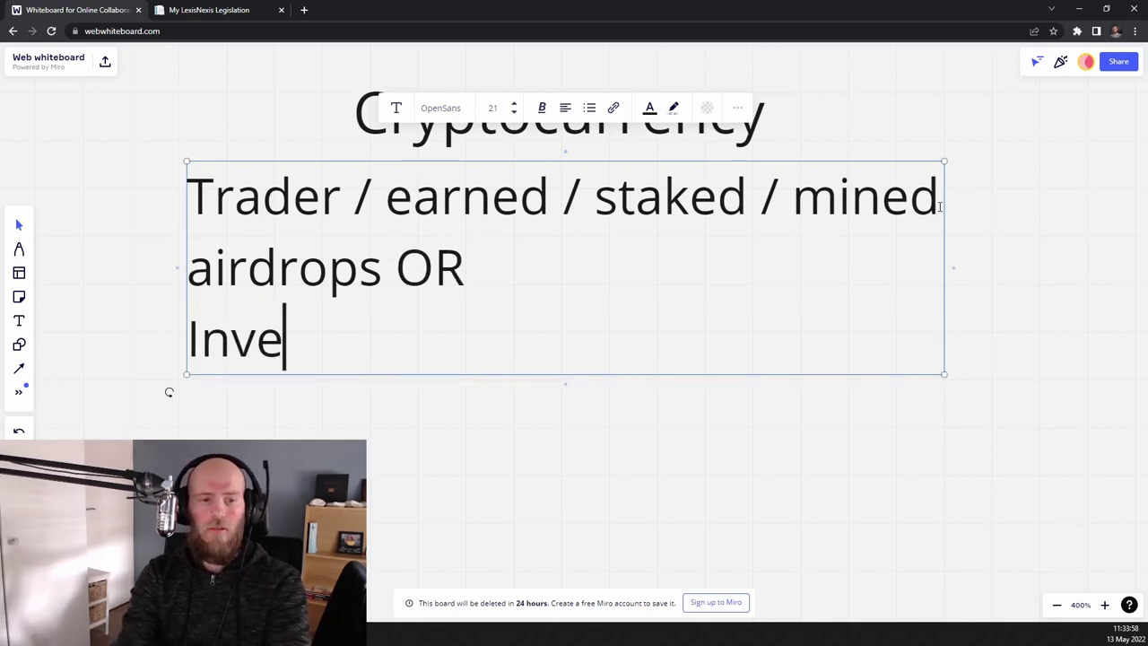
type("stment purpo")
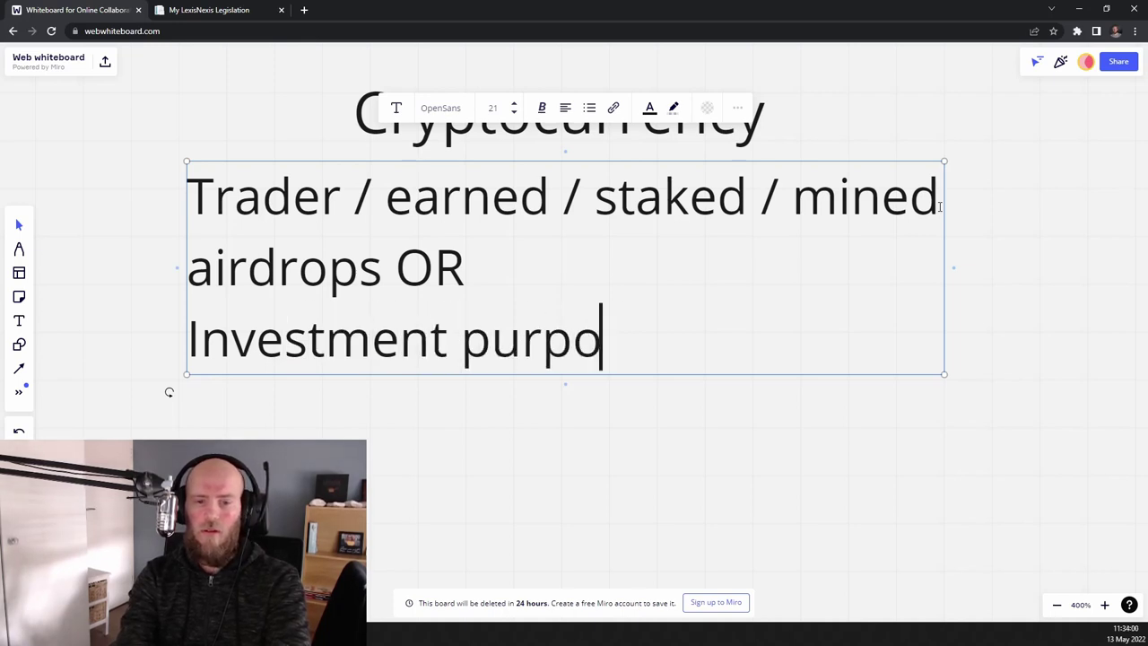
type("ses")
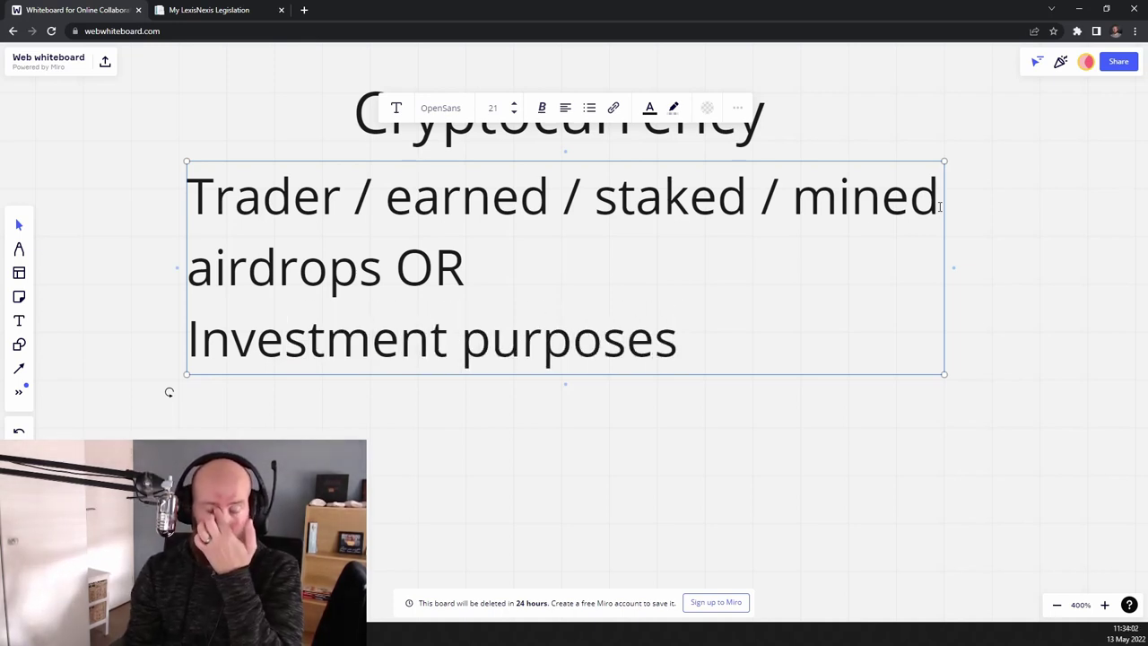
Step: Deselect the note, then delete the Trader / earned text box
left_click(565, 439)
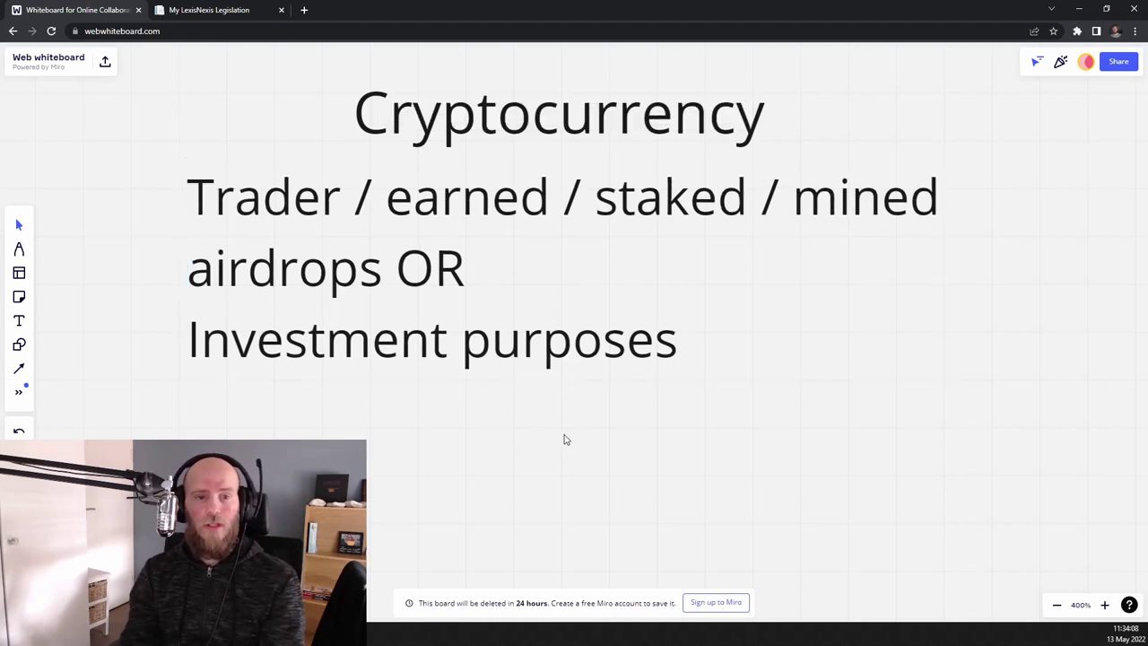
left_click(451, 218)
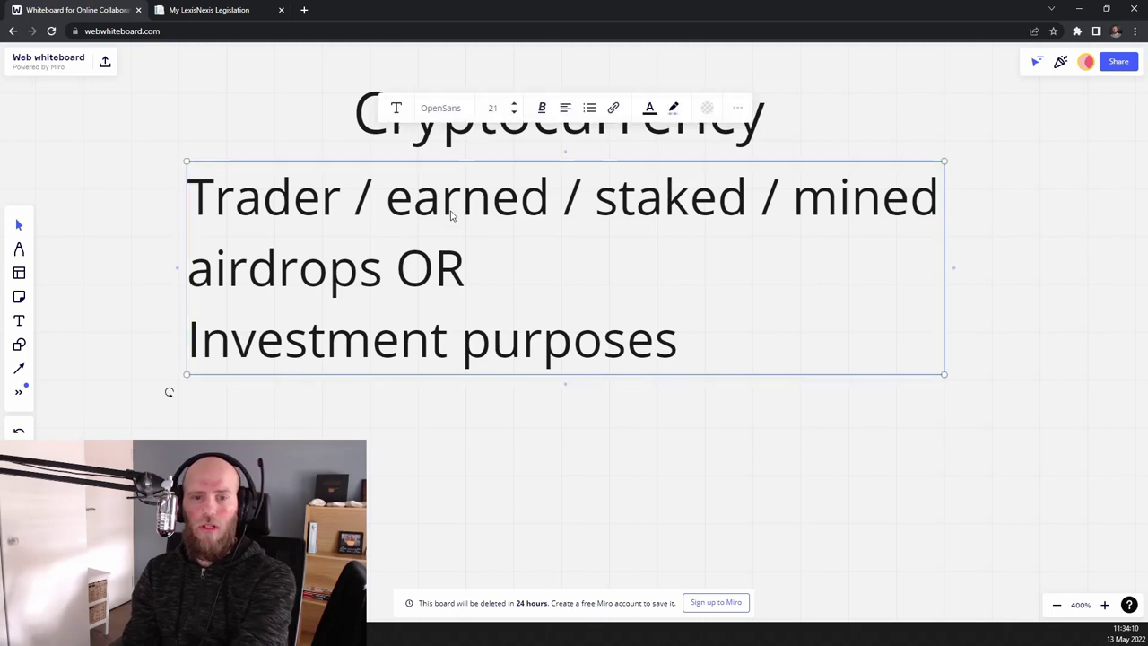
key("Delete")
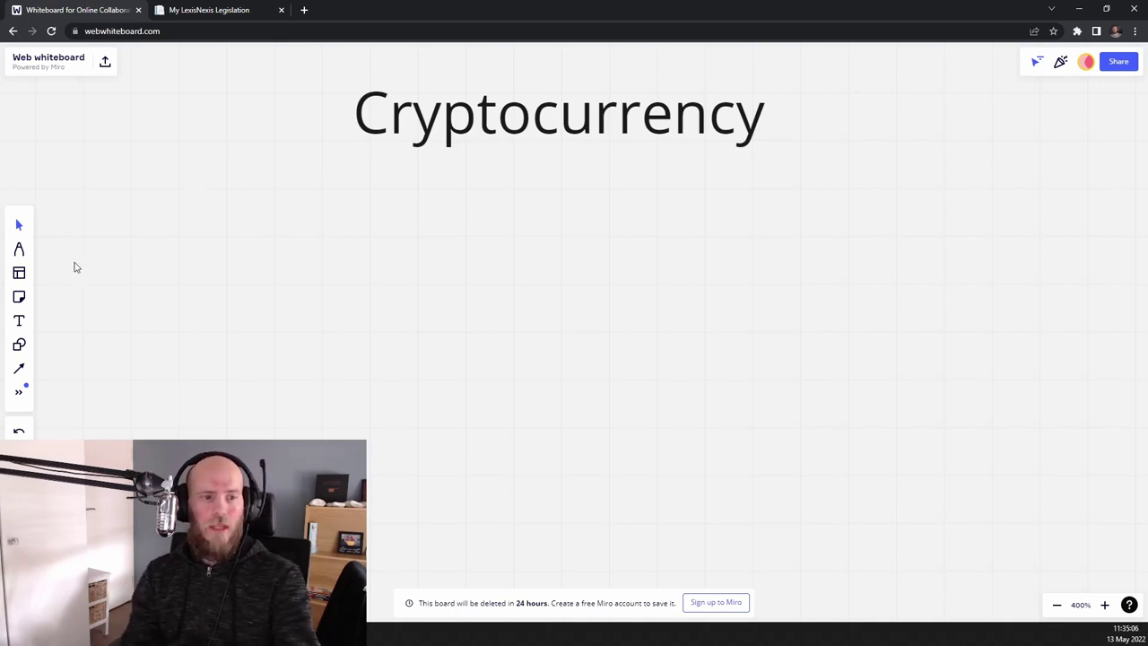
Step: Create a text box below the title reading 'Intention - reason for purchase'
left_click(18, 323)
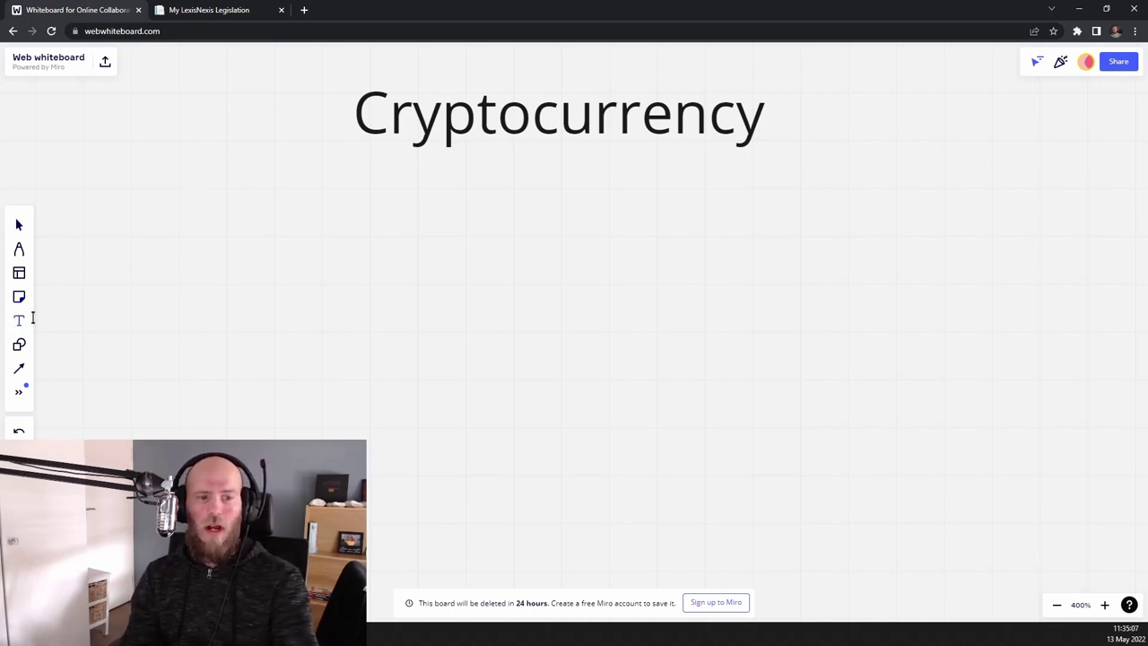
left_click(243, 206)
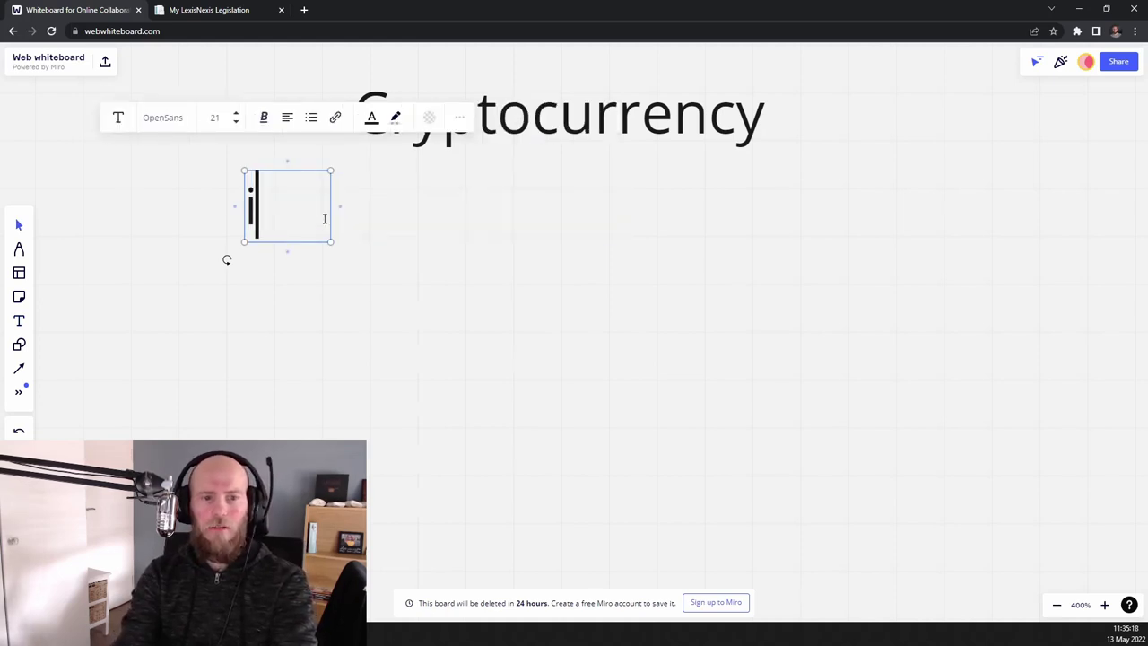
type("Intetio")
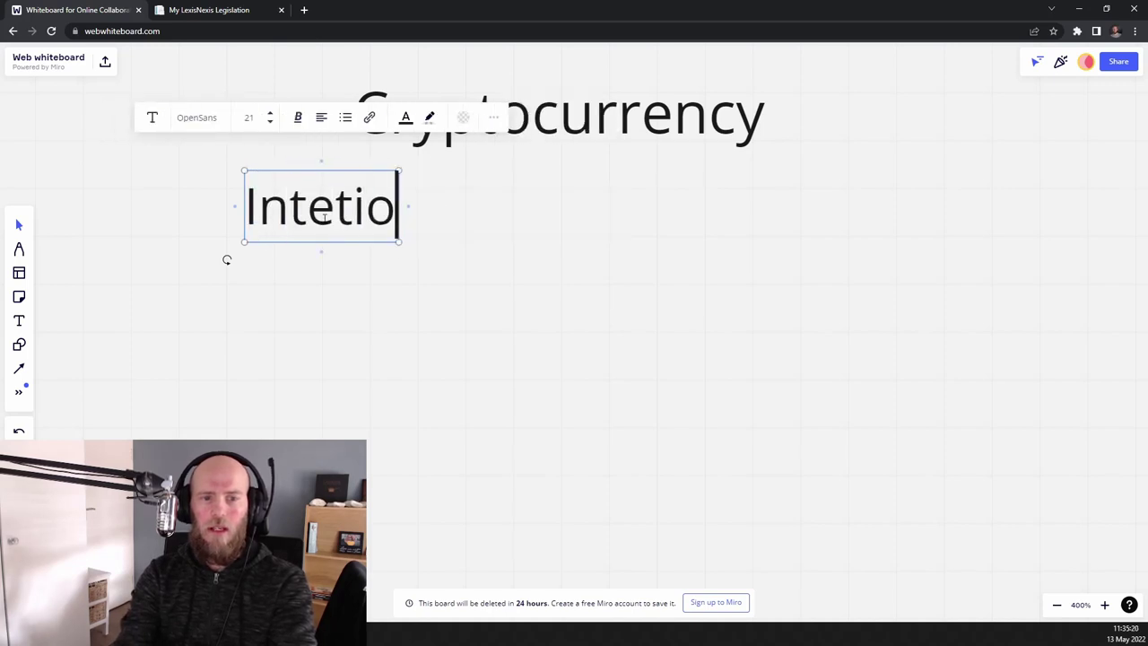
key("BackSpace")
key("BackSpace")
key("BackSpace")
type("ntion - ")
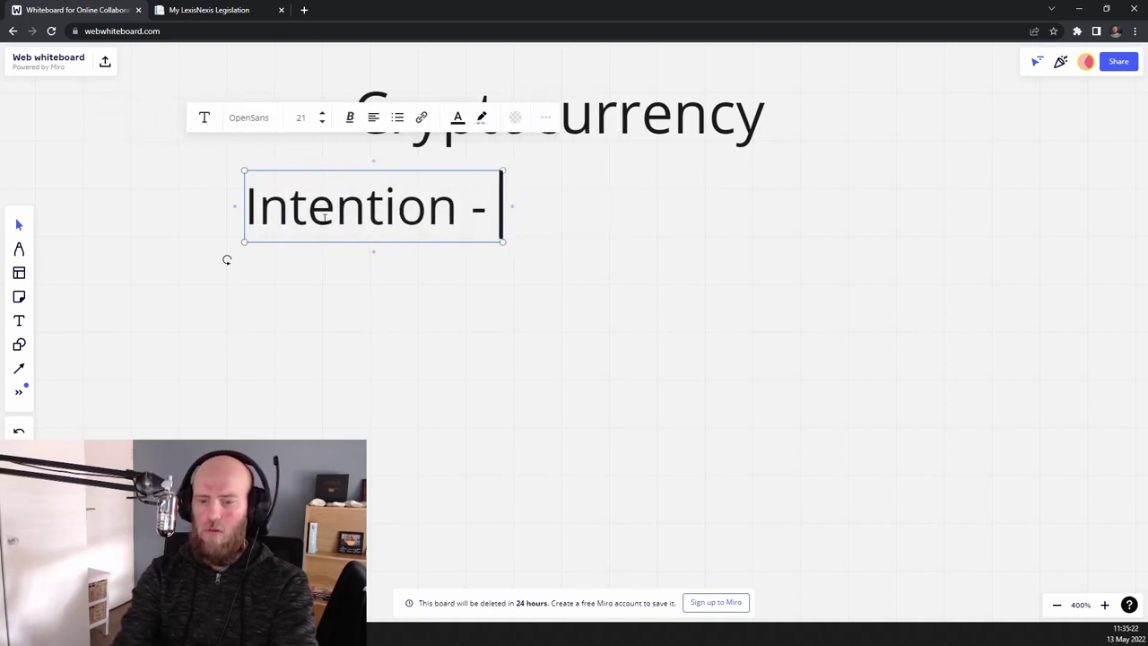
type("reason for puro")
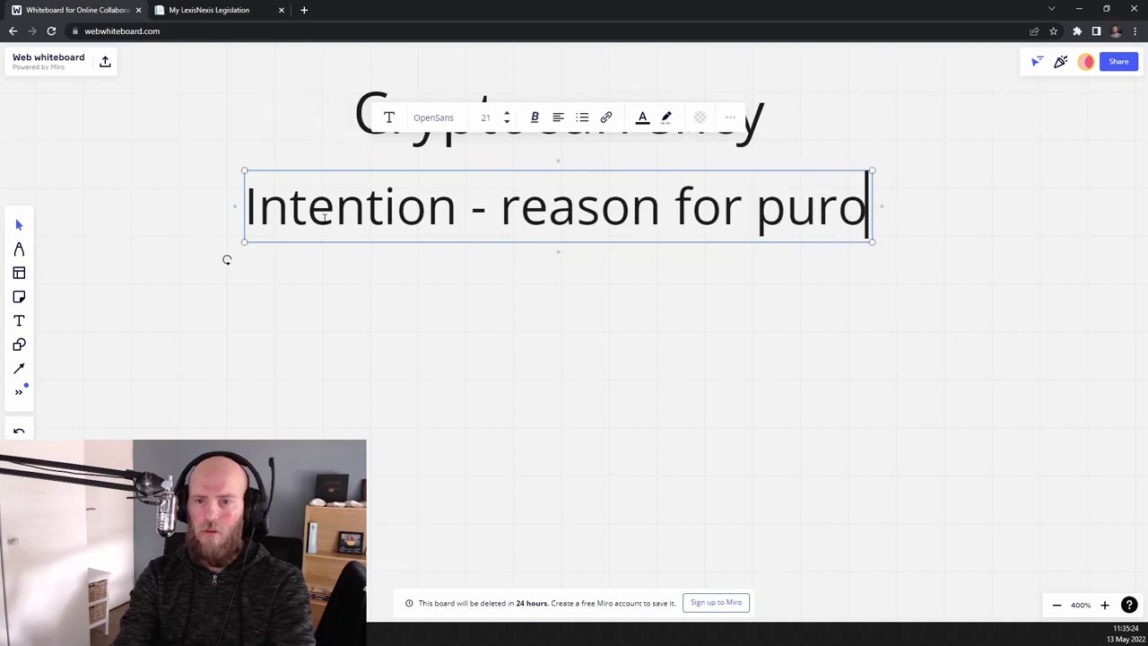
key("BackSpace")
type("chase")
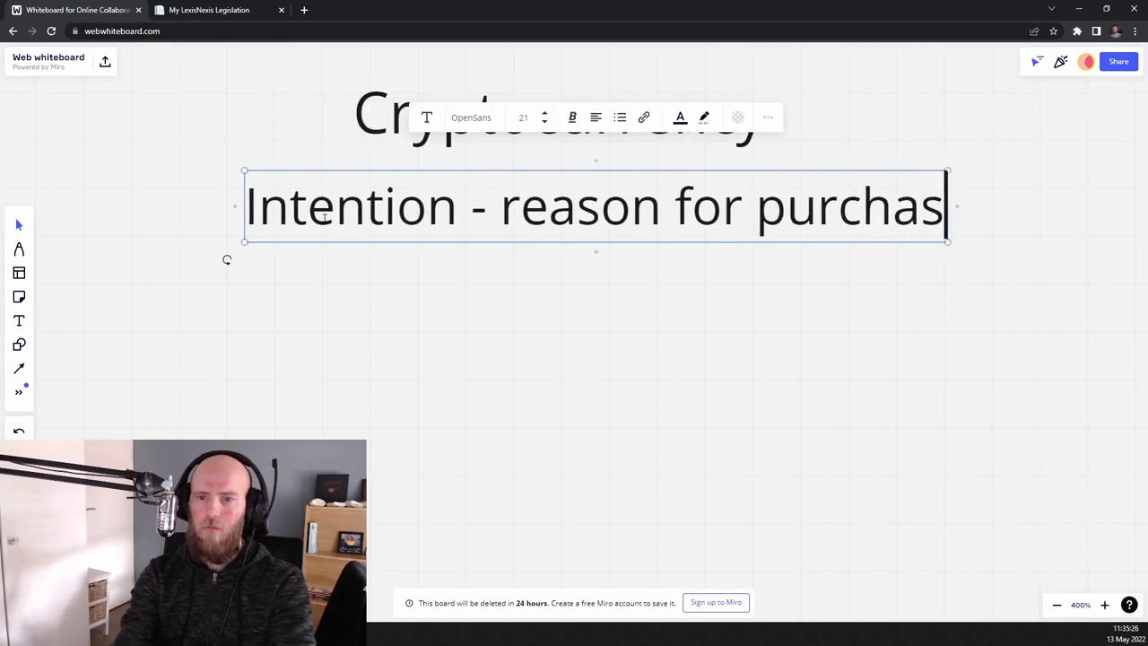
left_click(311, 214)
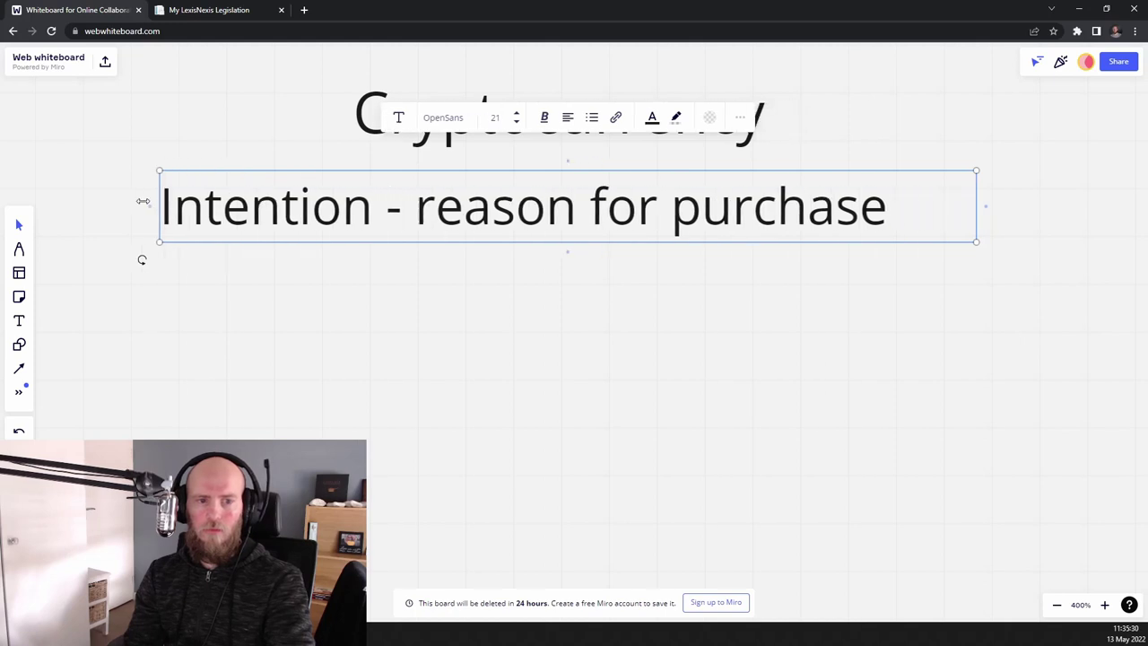
Step: Append ' / sale' and add a second line '"ipse dixit" - own assertion'
left_click(822, 224)
left_click(843, 218)
type("/ sale")
key("Return")
type("\"ip")
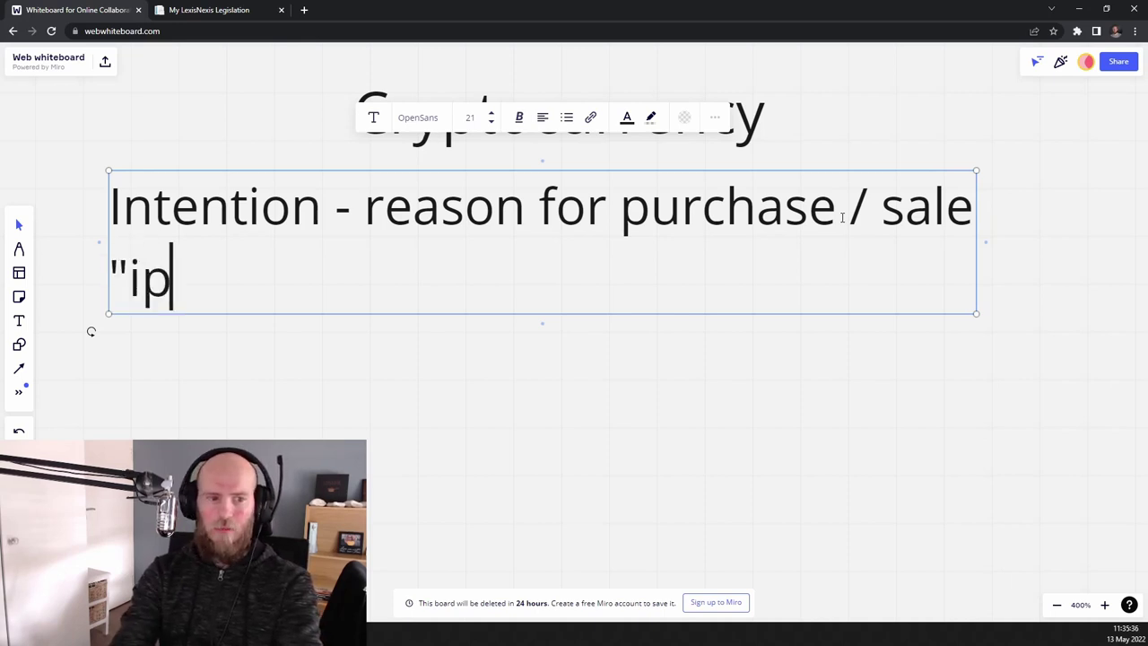
type("se ")
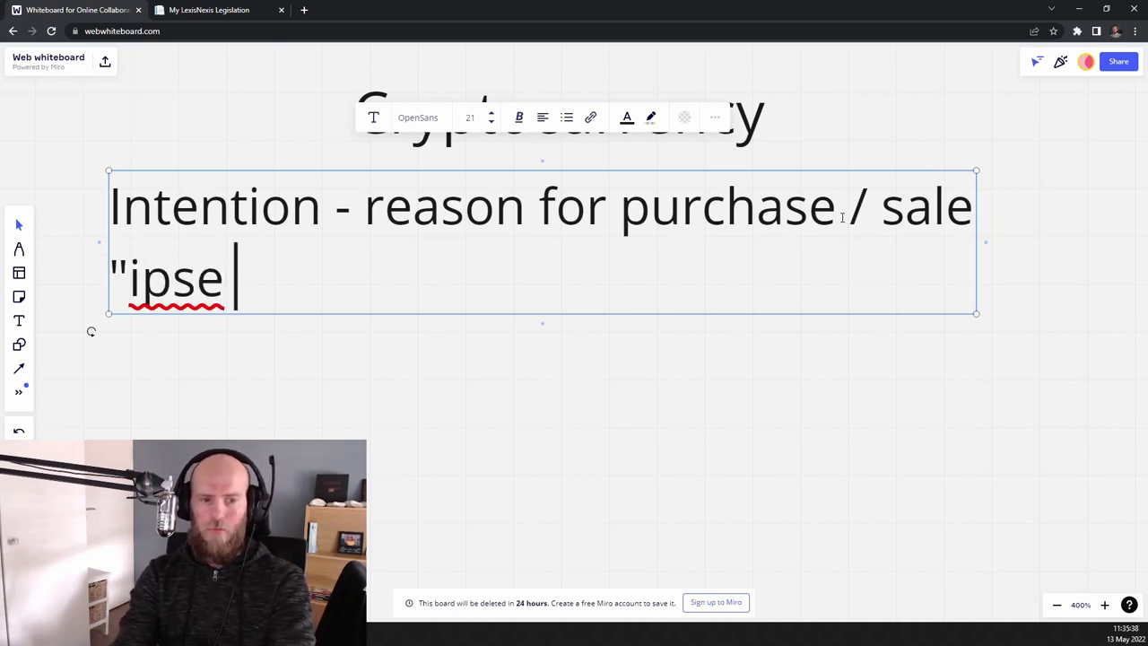
type("dixit")
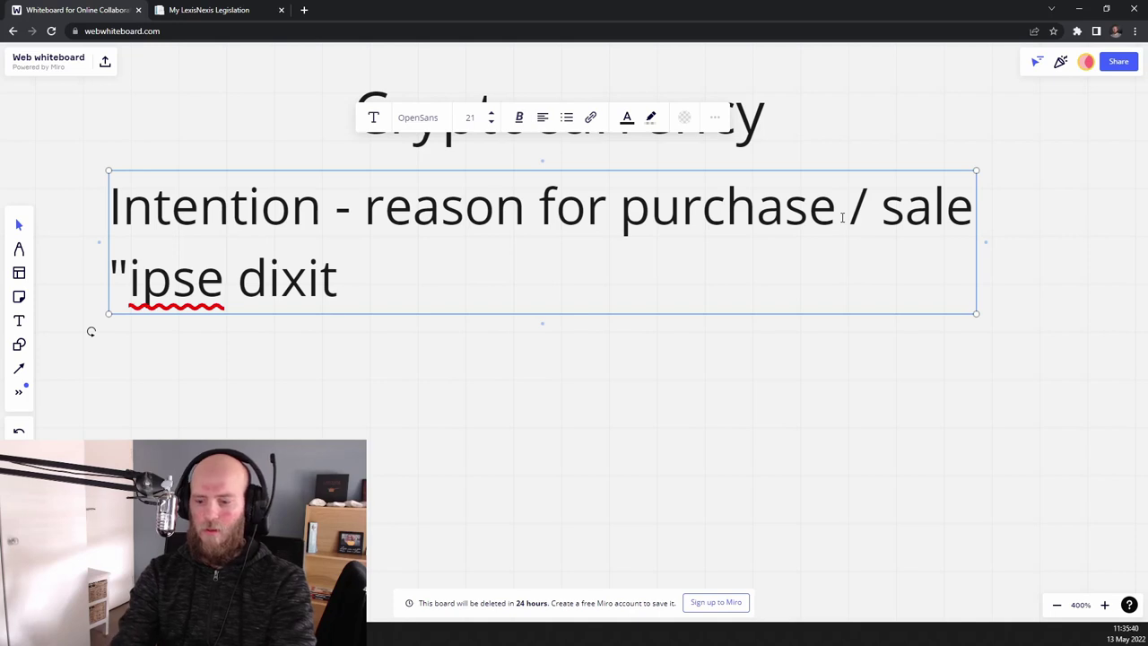
type("\" - own ")
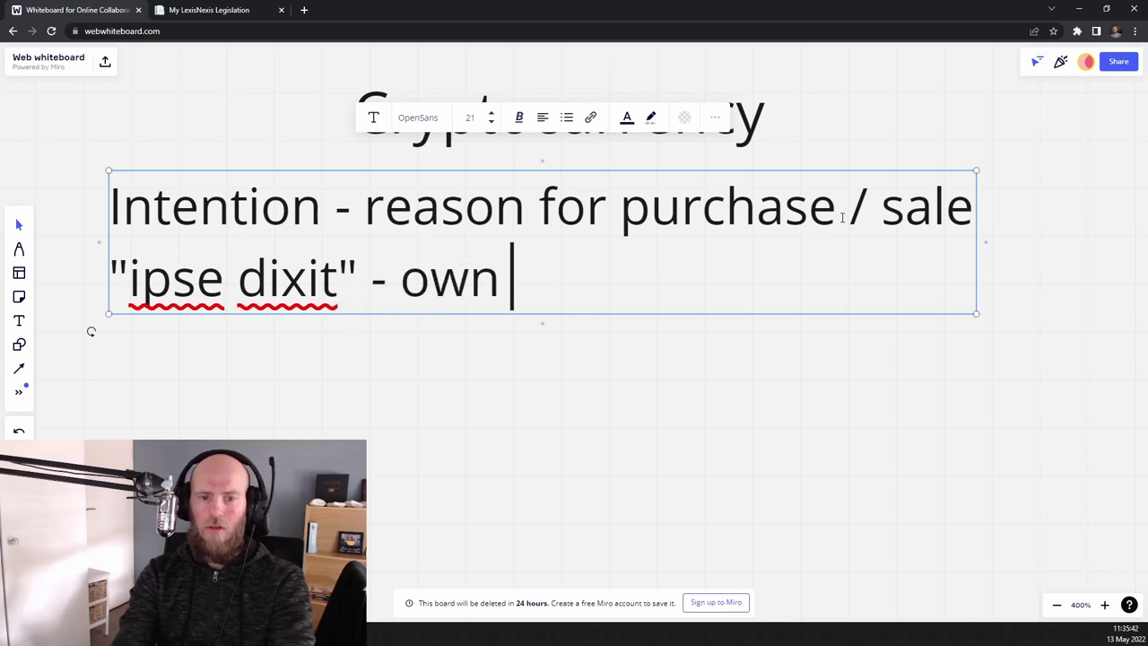
type("assertion")
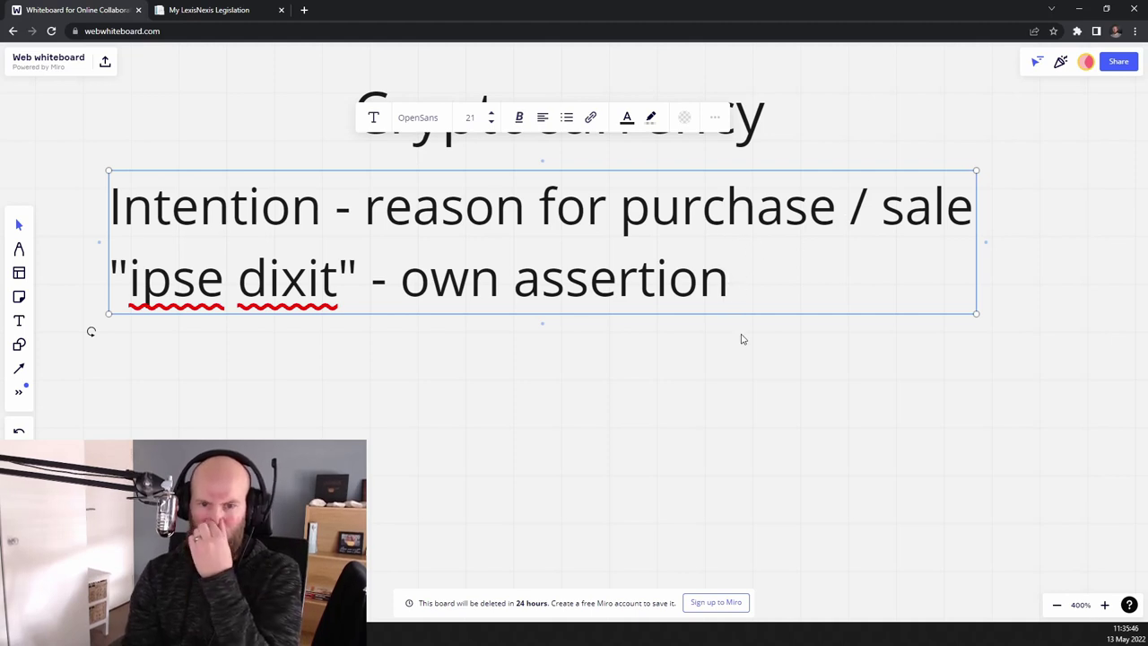
left_click(705, 402)
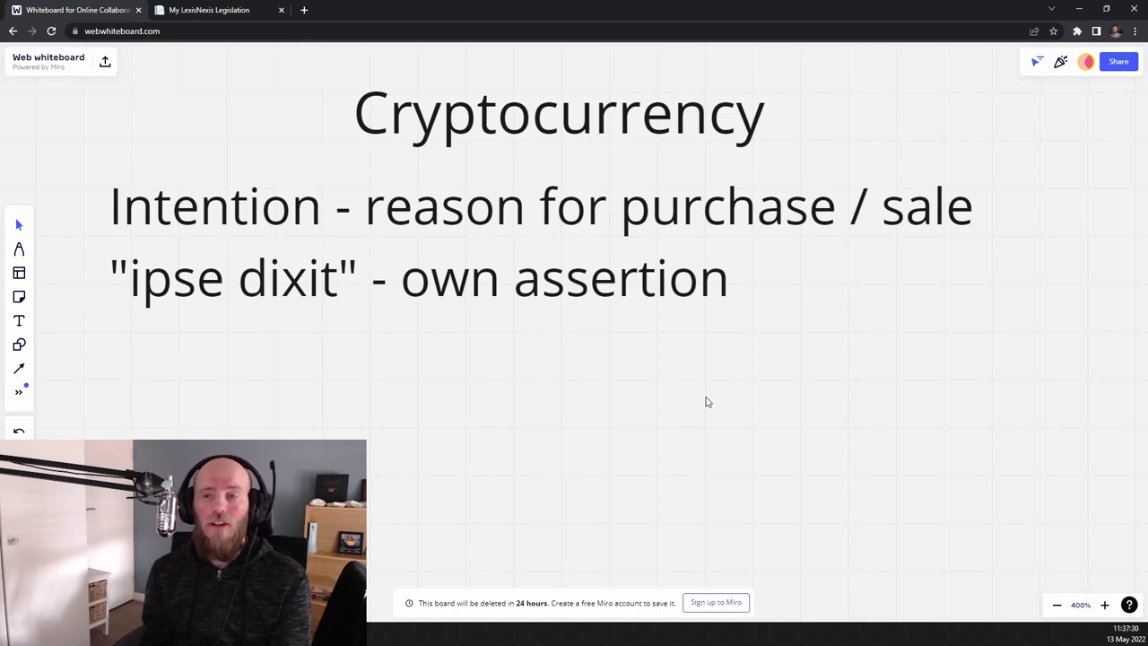
Step: Add a new third line 'Trust your "ipse dixit"' to the note under Cryptocurrency
double_click(740, 302)
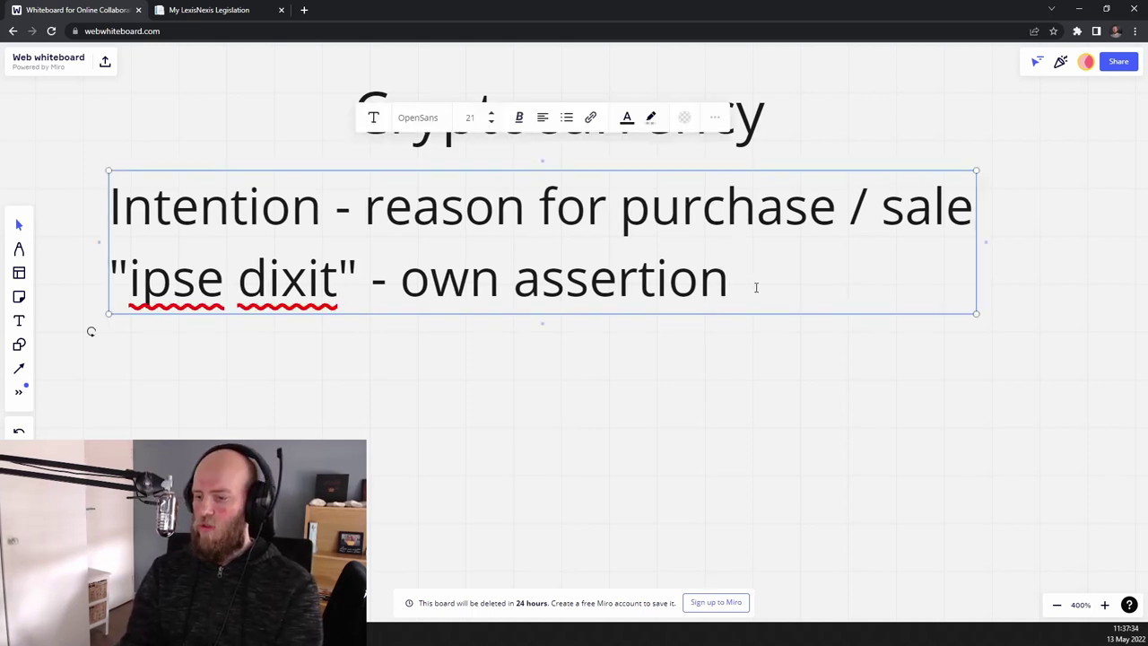
key("Return")
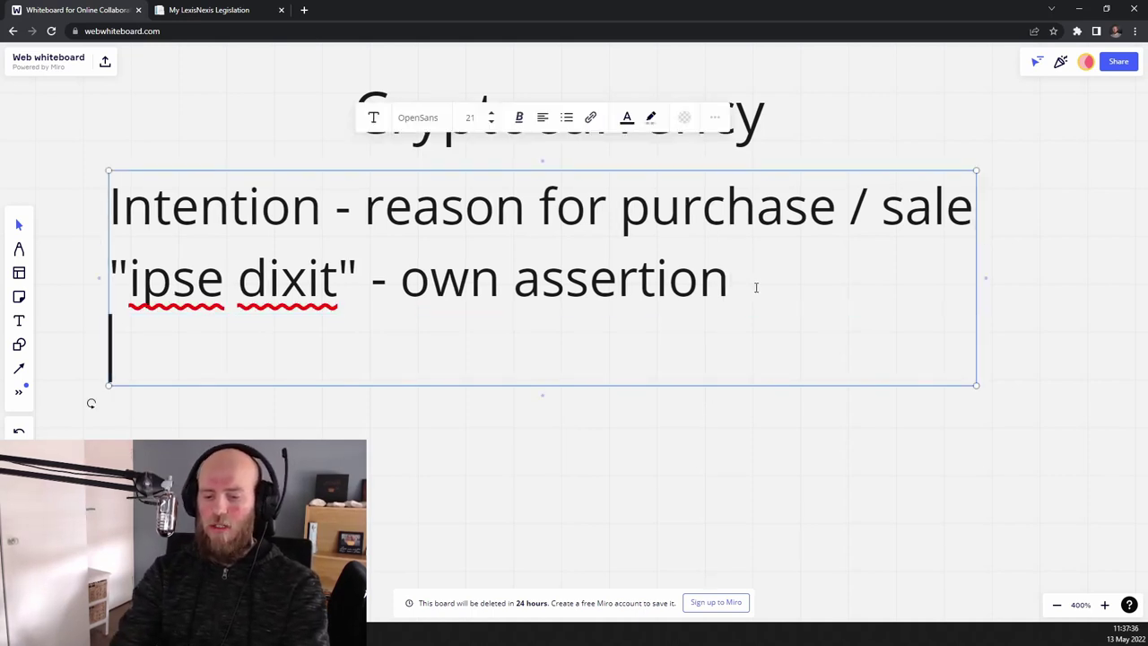
type("Trust you")
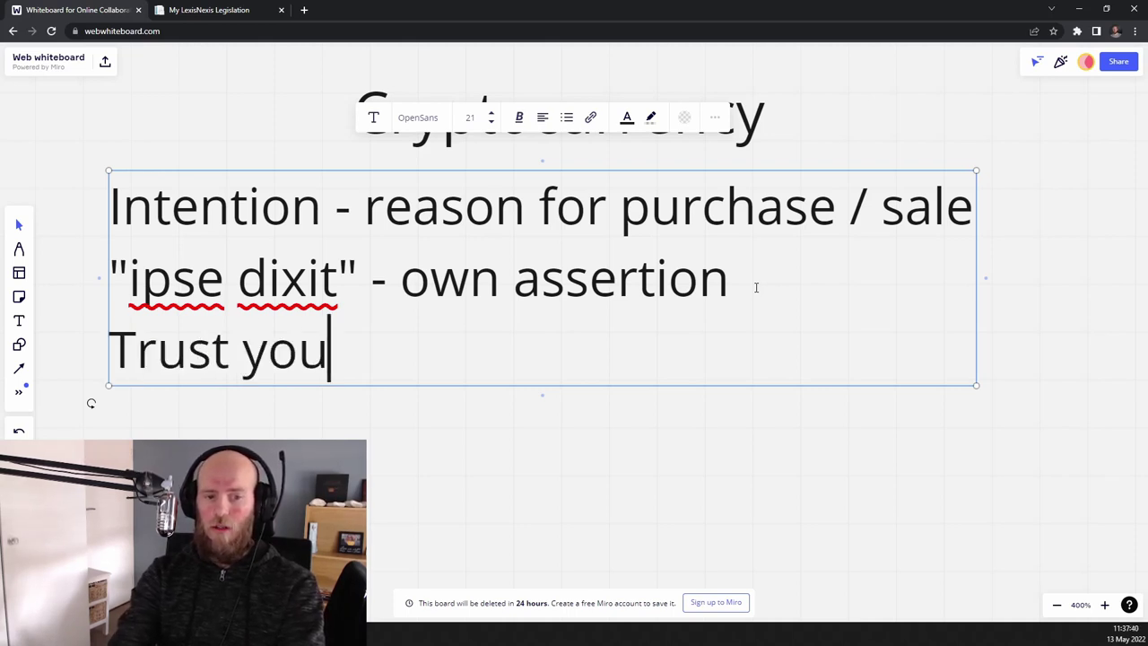
type("r \"")
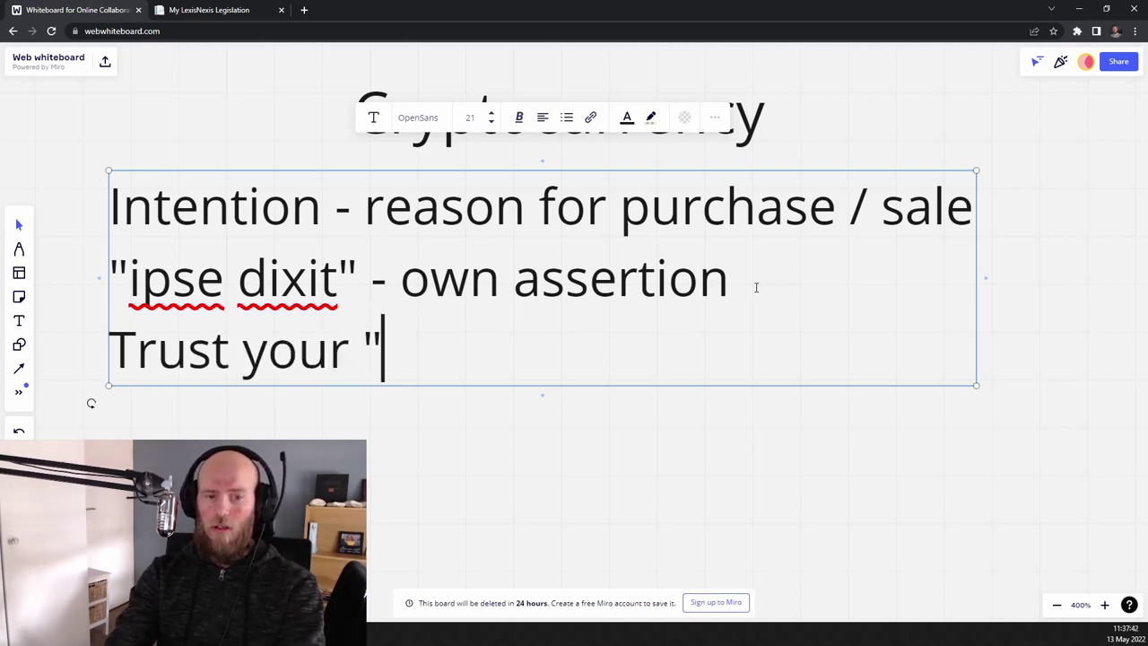
type("ipse")
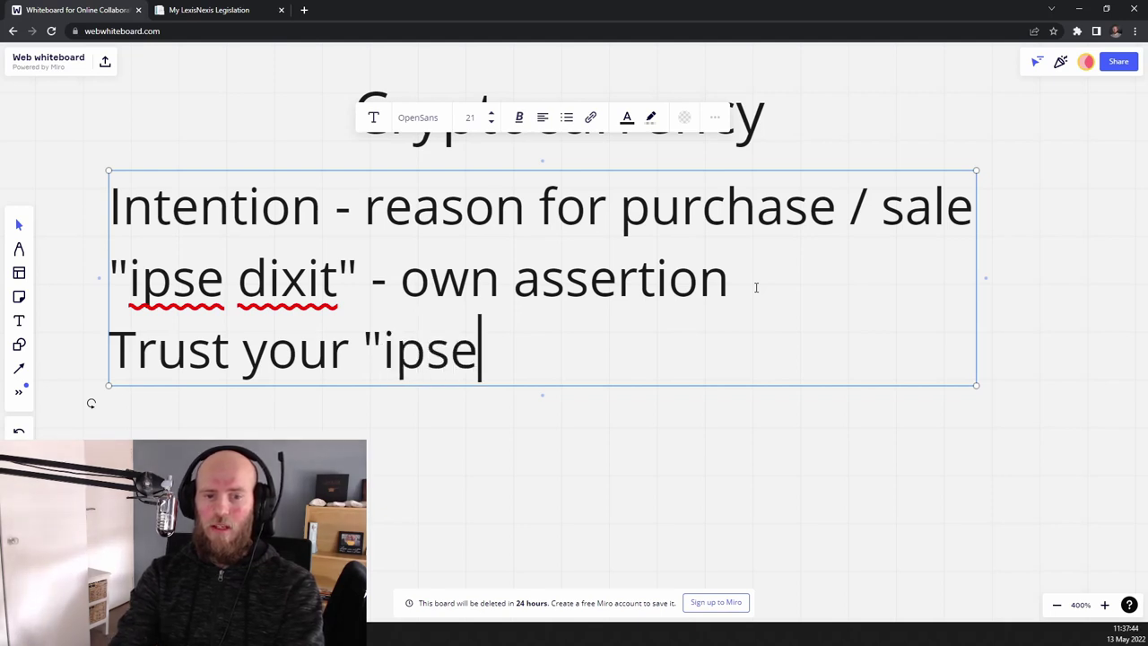
type(" dixit\"")
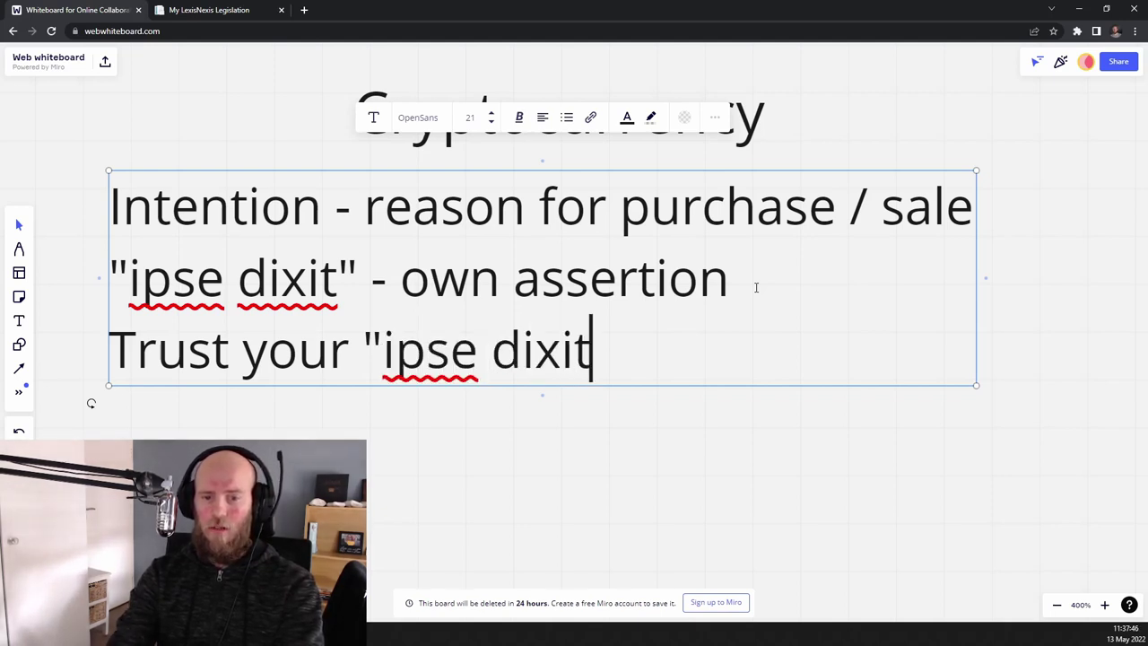
left_click(506, 405)
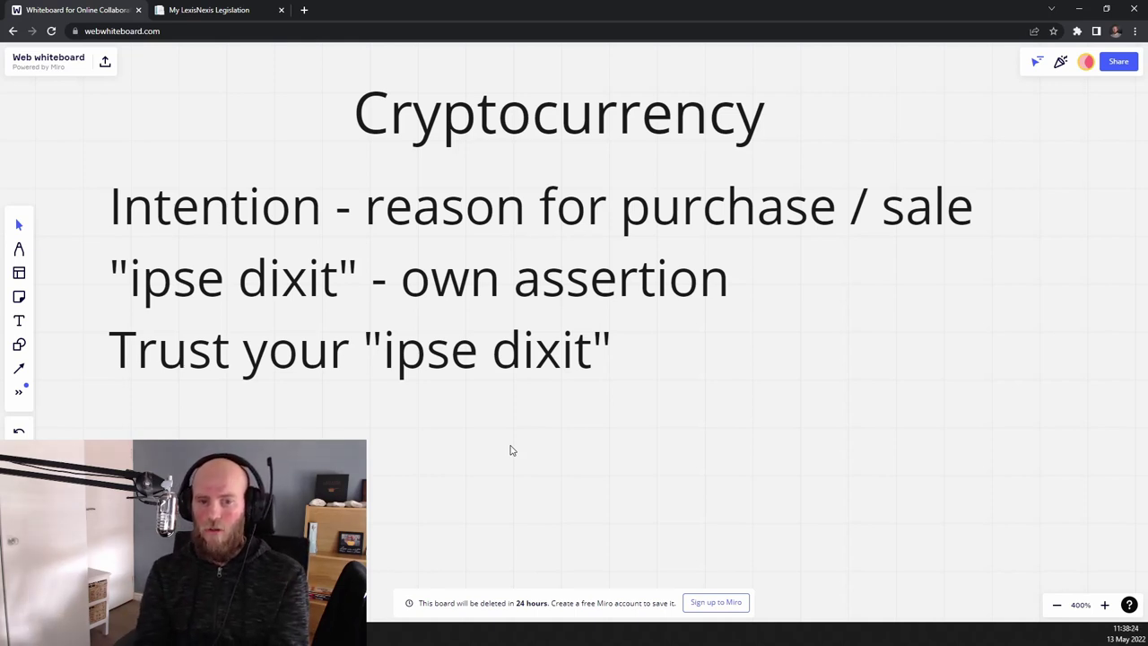
Step: Append '- IT34' to the 'ipse dixit' line, then delete all three lines of text
left_click(630, 358)
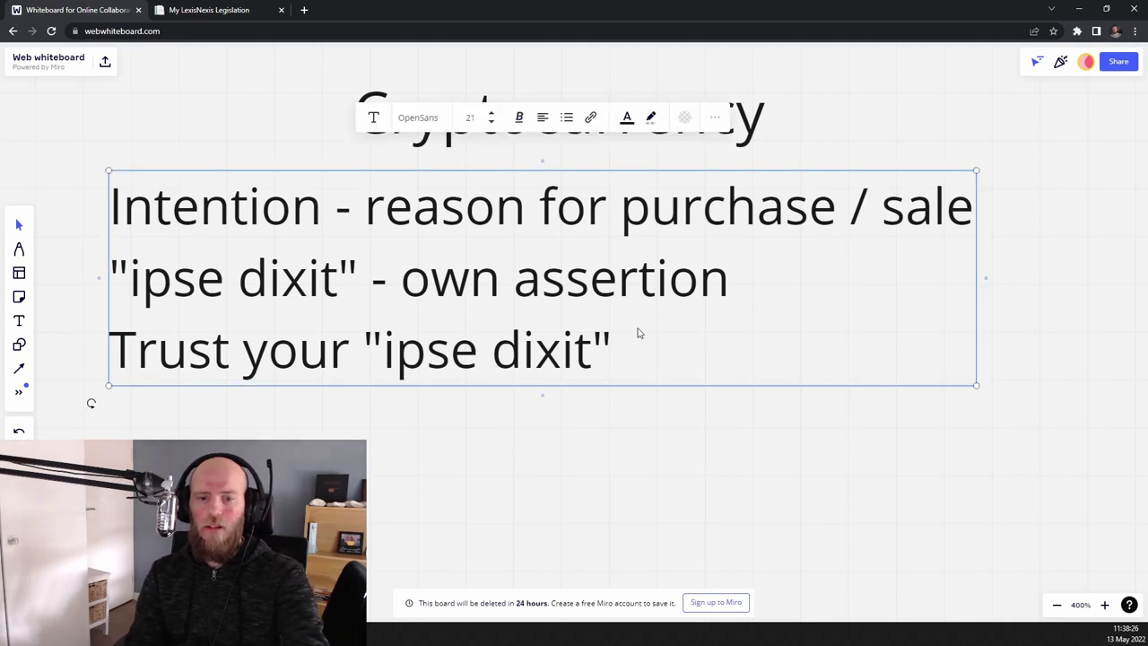
left_click(642, 337)
type("- I")
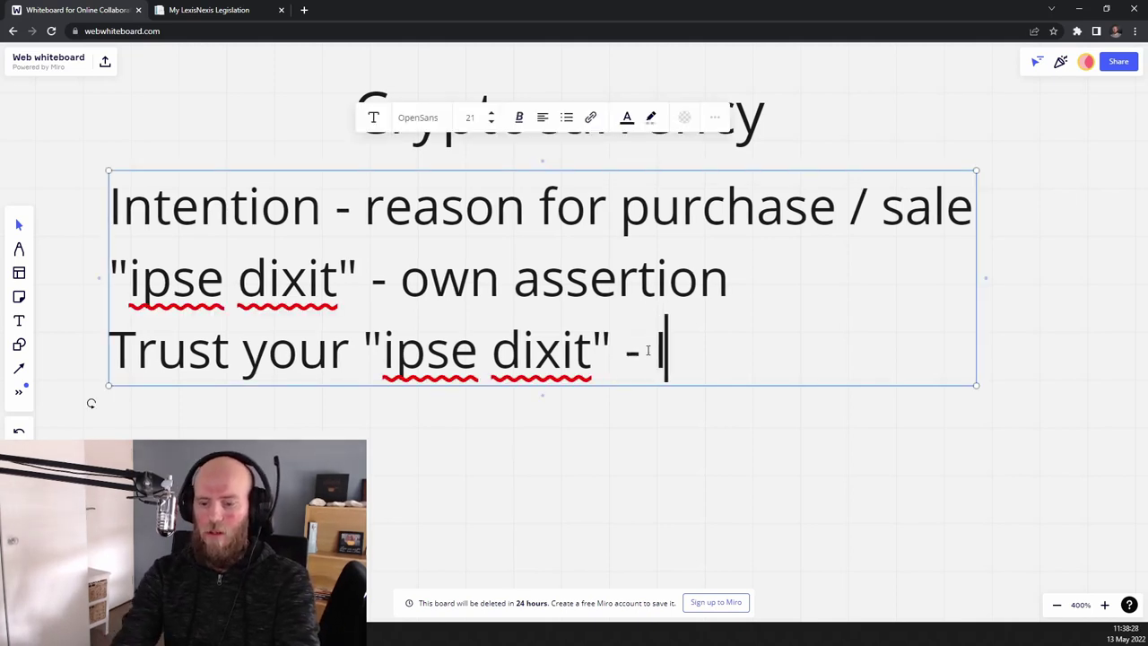
type("T34")
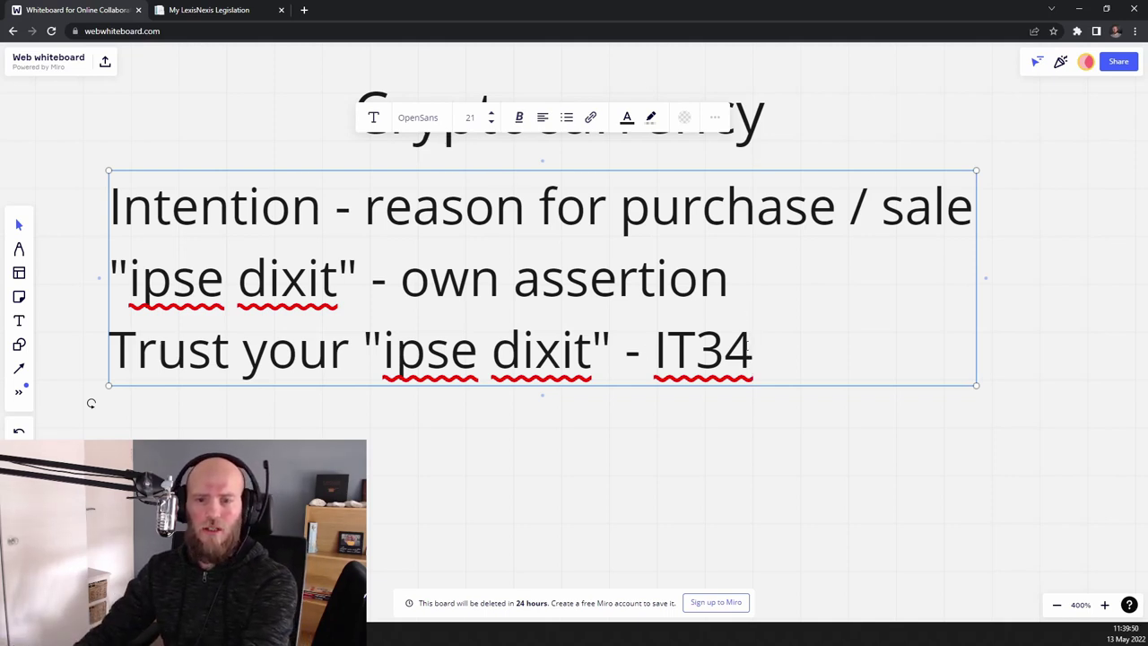
left_click_drag(755, 352, 110, 207)
key("BackSpace")
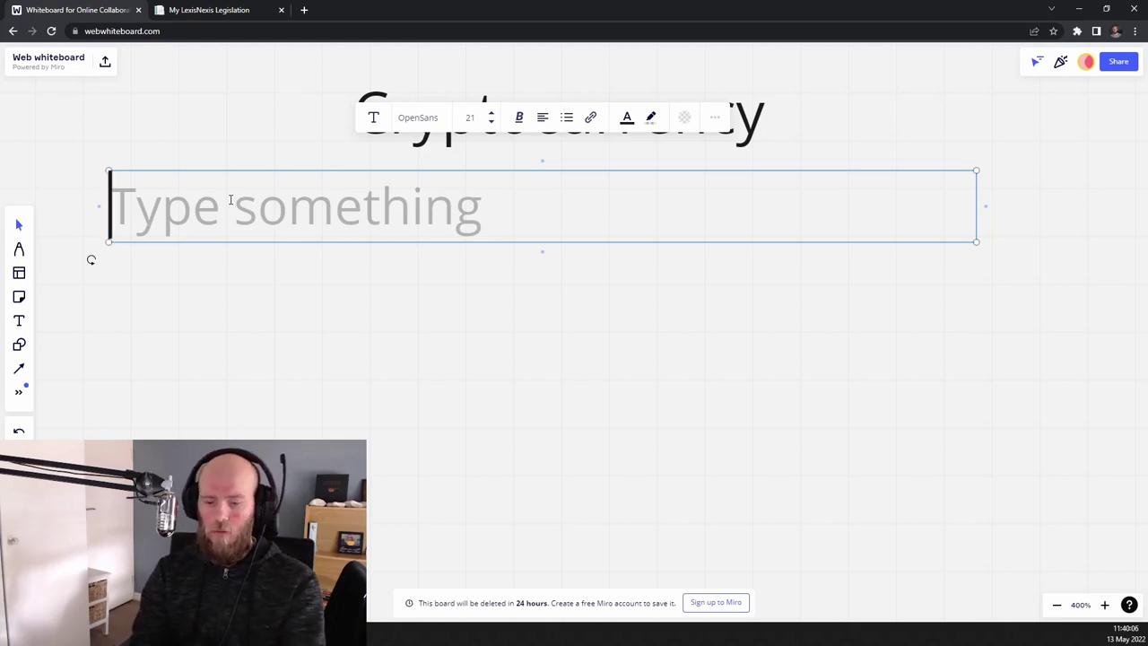
Step: Type 'Koinly.io' into the empty text box below the Cryptocurrency title
type("Koinl")
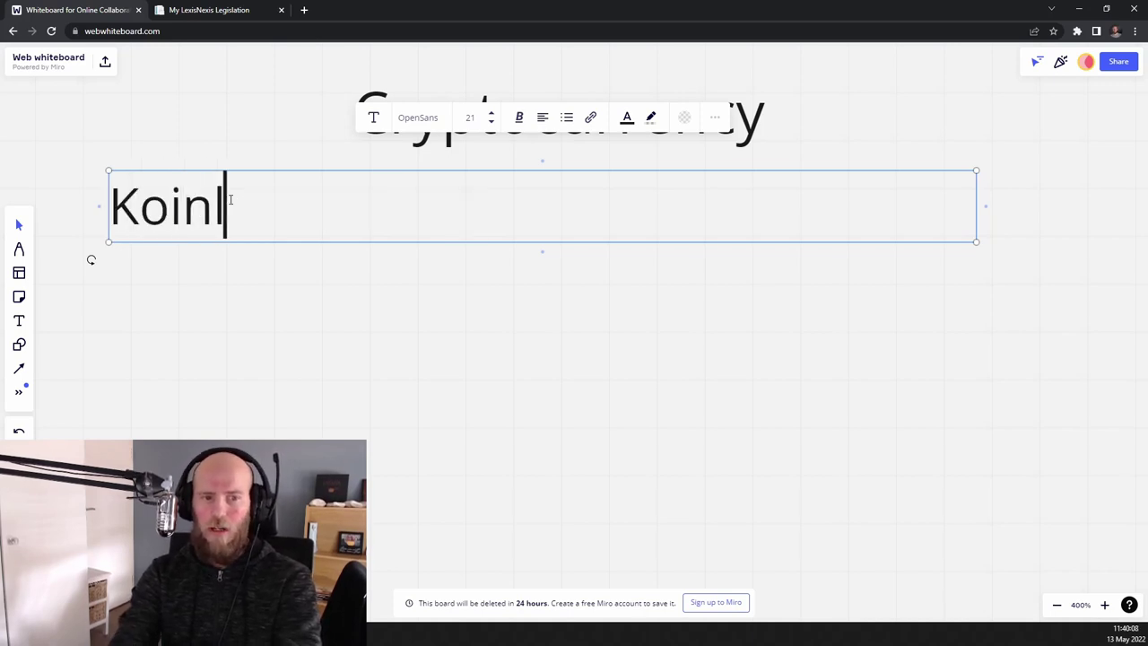
type("y.io")
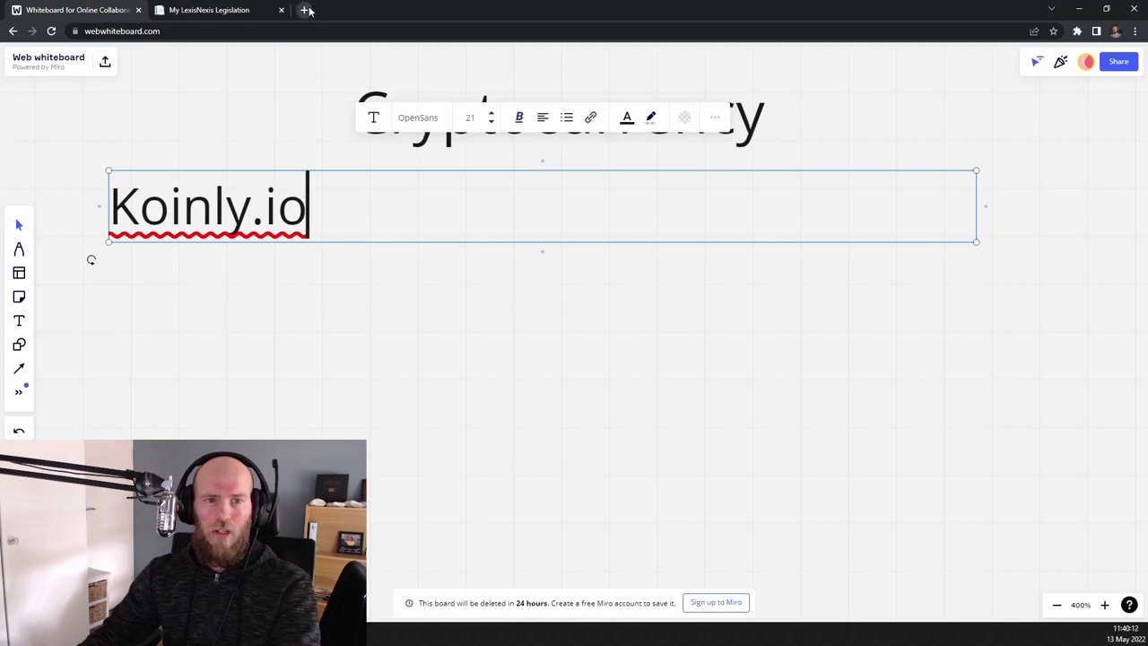
Step: Load koinly.io in a new browser tab and skim its 'Crypto tax reports' homepage
left_click(306, 10)
type("koinly.io")
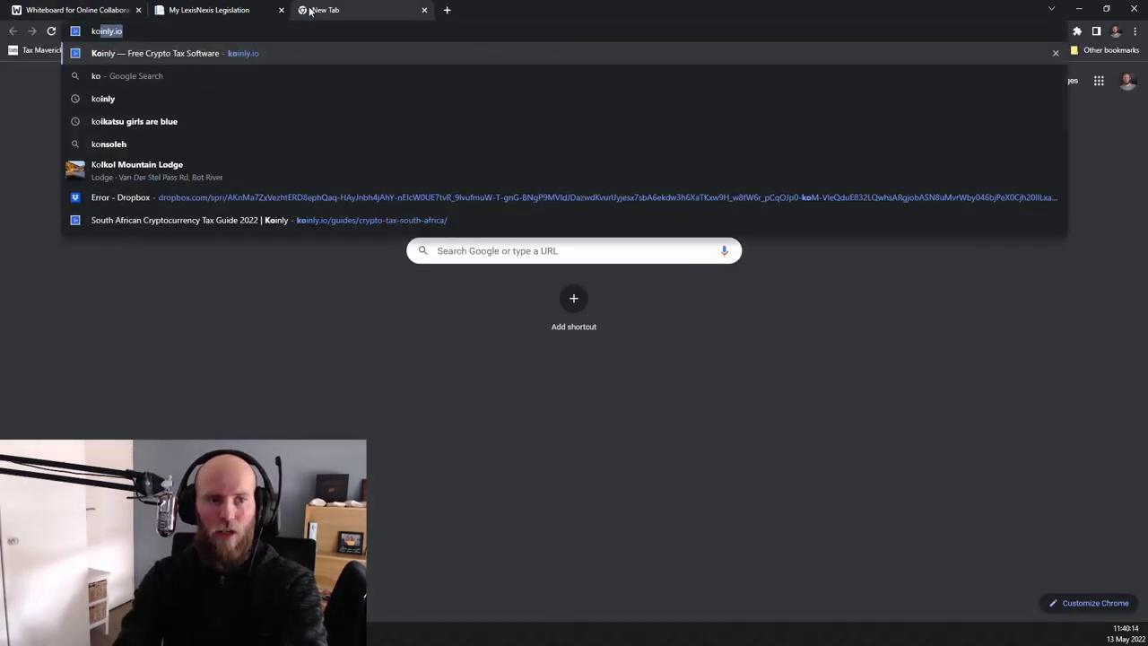
key("Return")
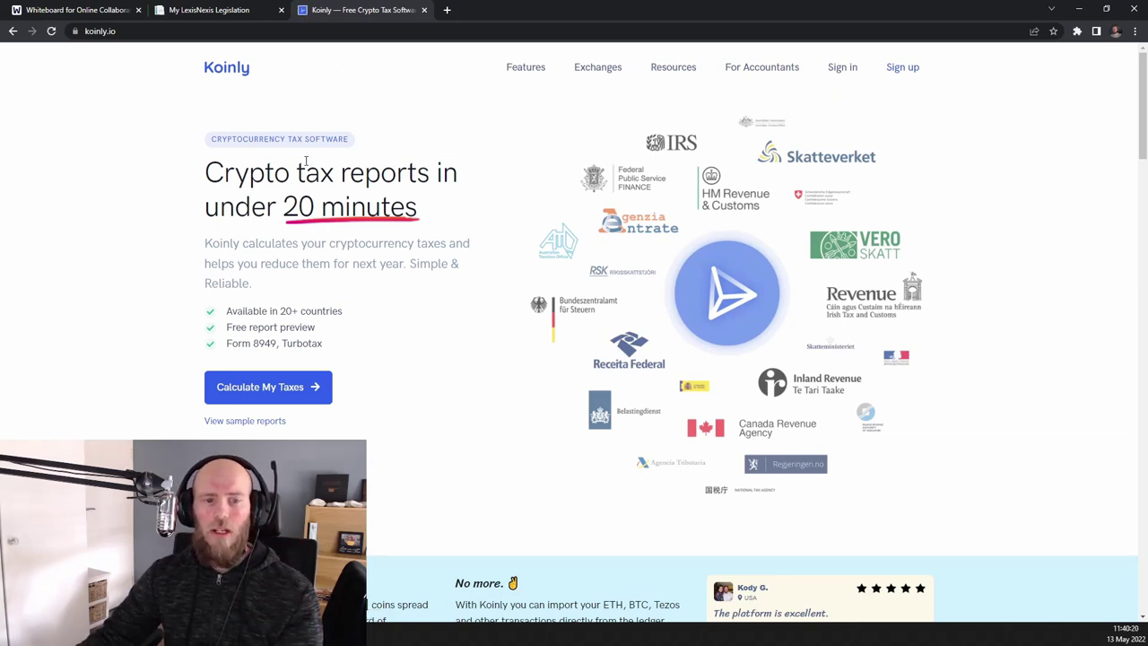
scroll(395, 174, "down", 2)
scroll(395, 174, "up", 2)
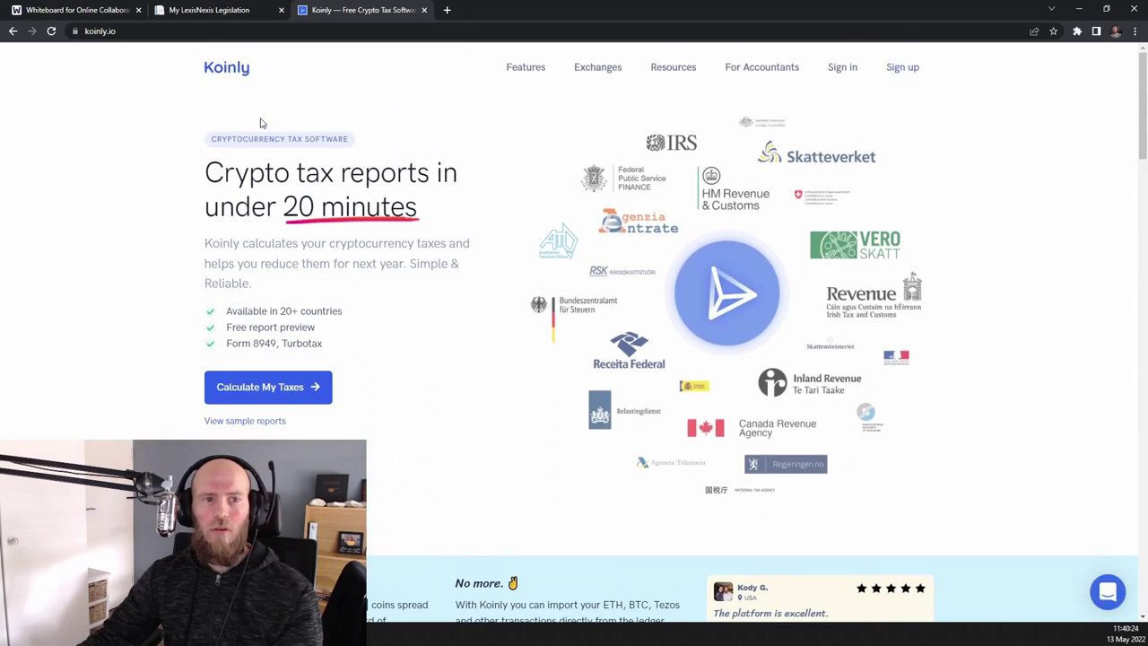
Step: Go back to the whiteboard and select the 'Koinly.io' text under Cryptocurrency
left_click(70, 9)
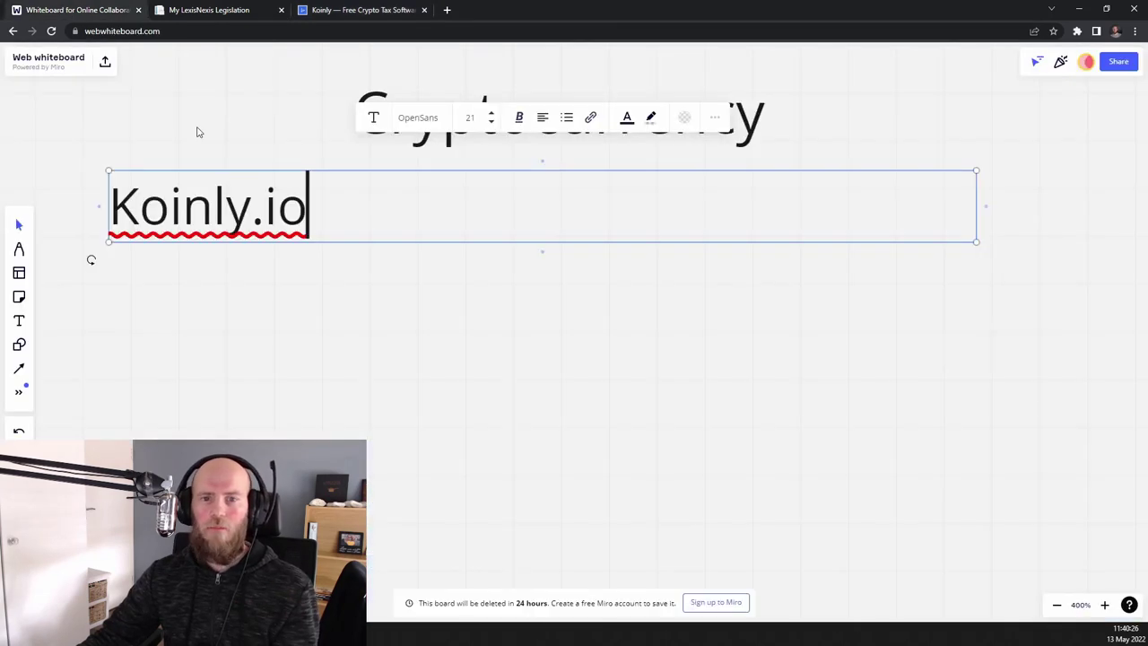
left_click_drag(309, 204, 144, 172)
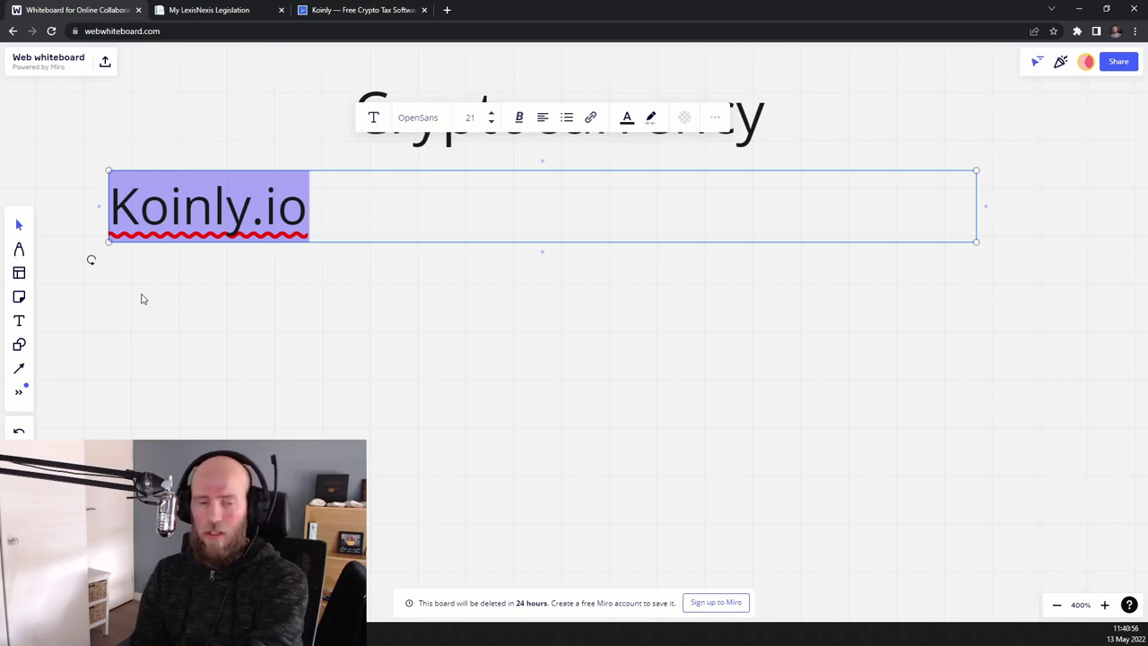
Step: Delete the 'Koinly.io' text and discard the empty box, leaving only the Cryptocurrency title
key("BackSpace")
key("Escape")
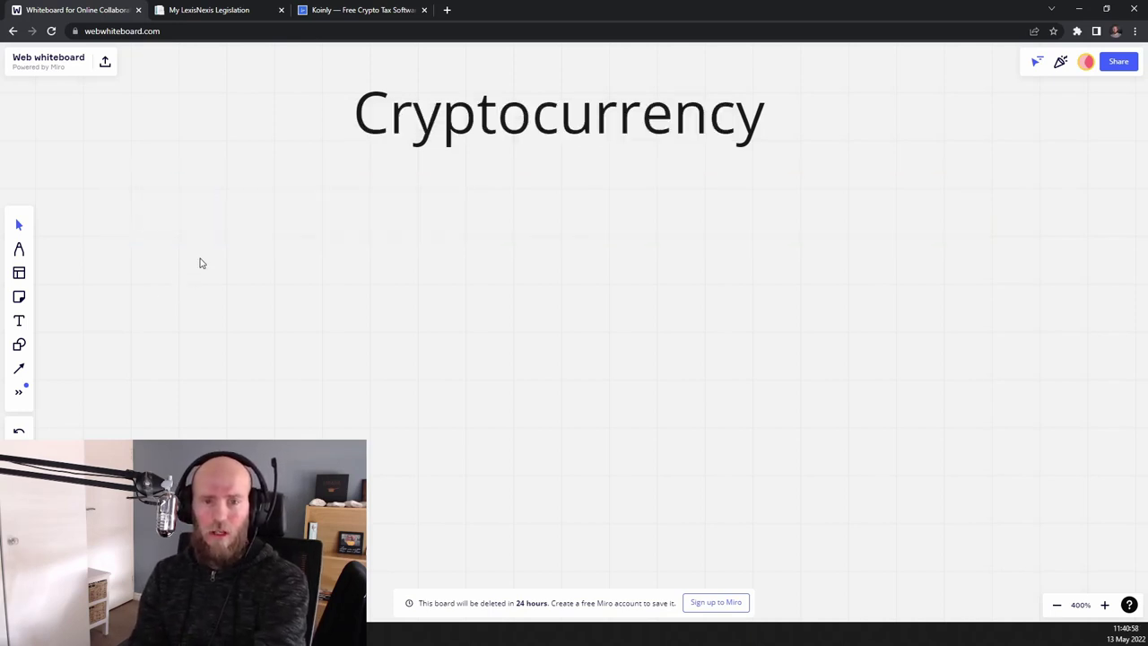